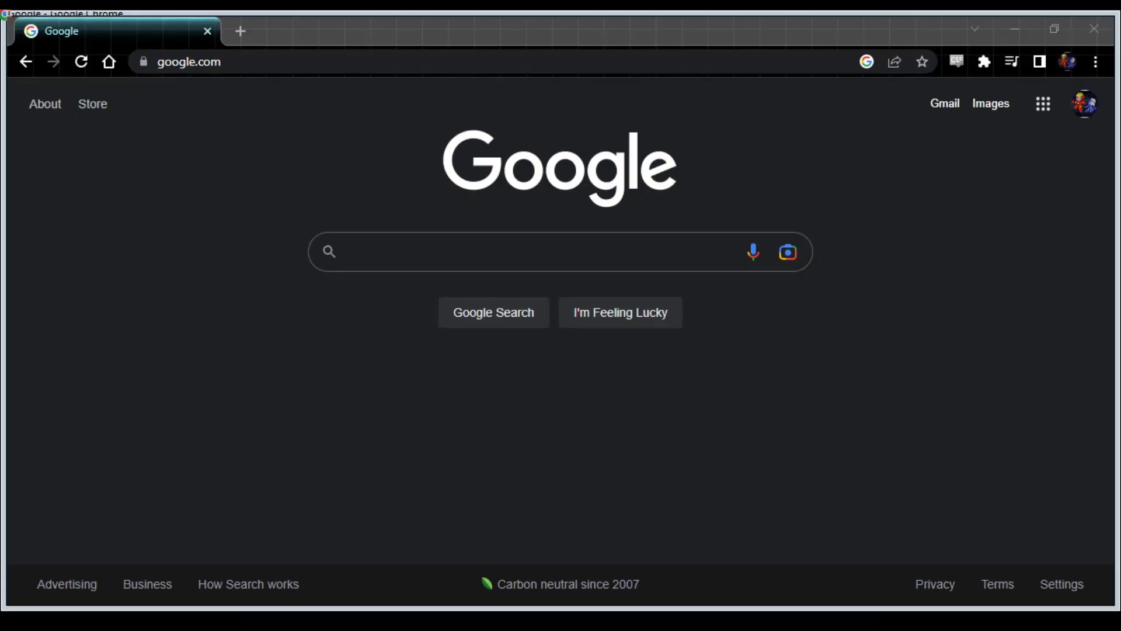
Load the ChroMapper downloads page at cm.topc.at/dl and zoom out to see all options
{"action": "left_click", "coordinate": [241, 52]}
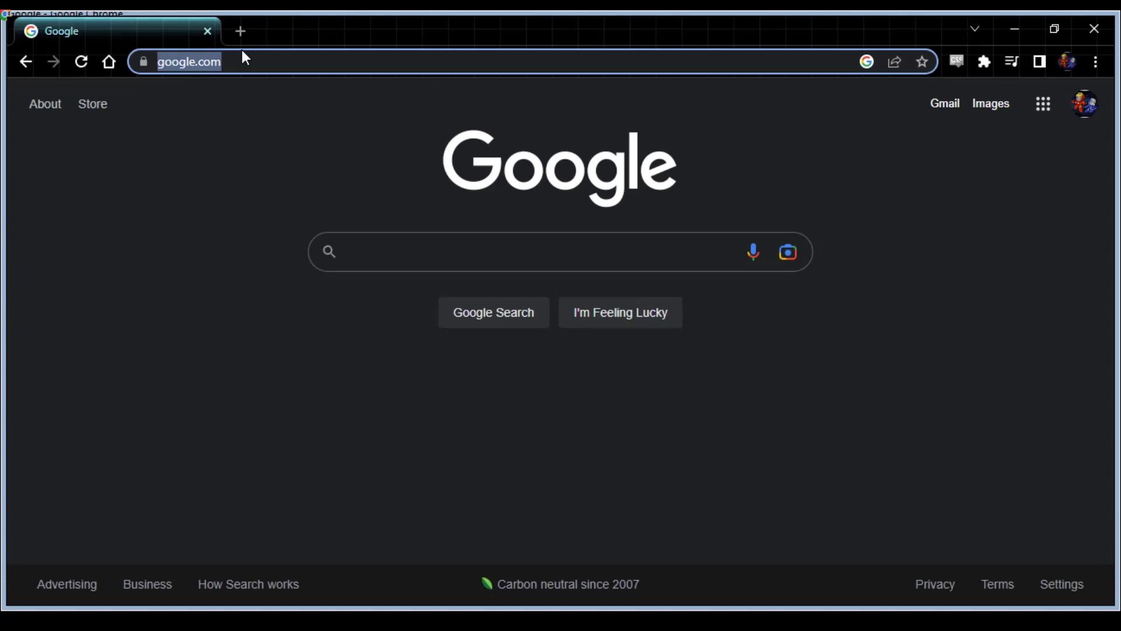
{"action": "type", "text": "https://cm.topc.at/dl"}
{"action": "key", "text": "Return"}
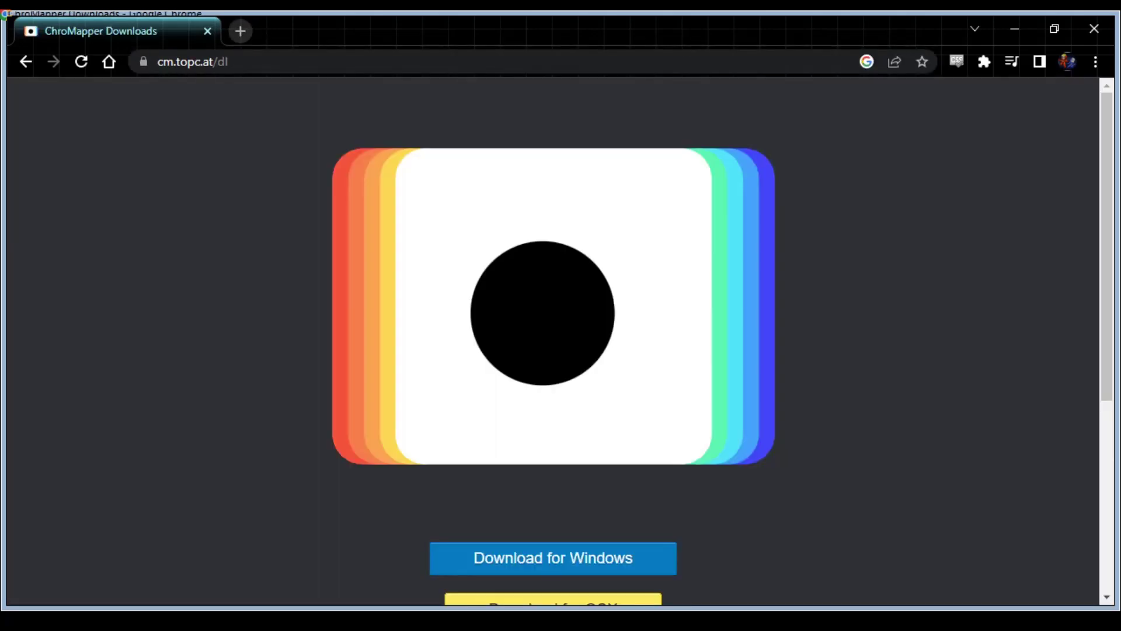
{"action": "key", "text": "ctrl+minus"}
{"action": "key", "text": "ctrl+minus"}
{"action": "key", "text": "ctrl+minus"}
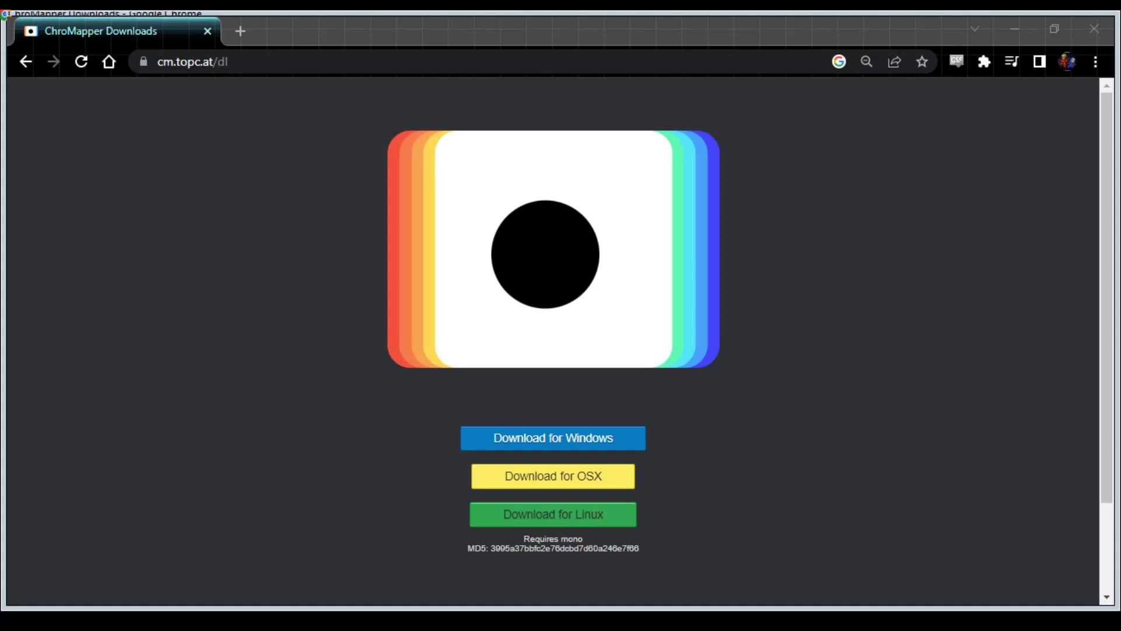
Go to the Audacity homepage at audacityteam.org
{"action": "left_click", "coordinate": [225, 61]}
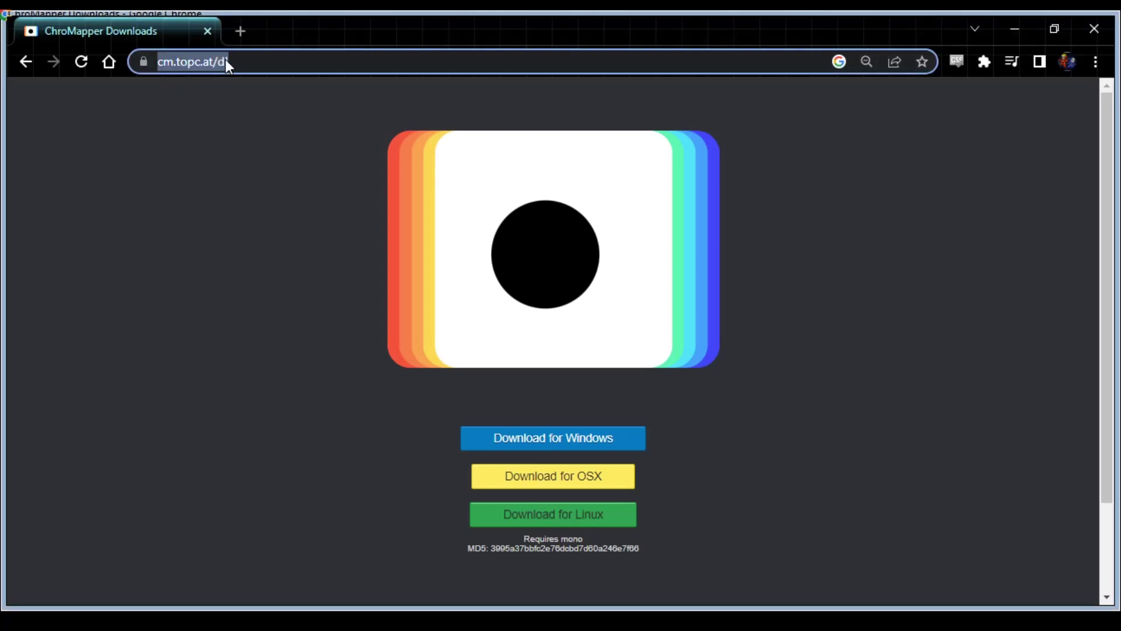
{"action": "type", "text": "https://www.audacityteam.org/"}
{"action": "key", "text": "Return"}
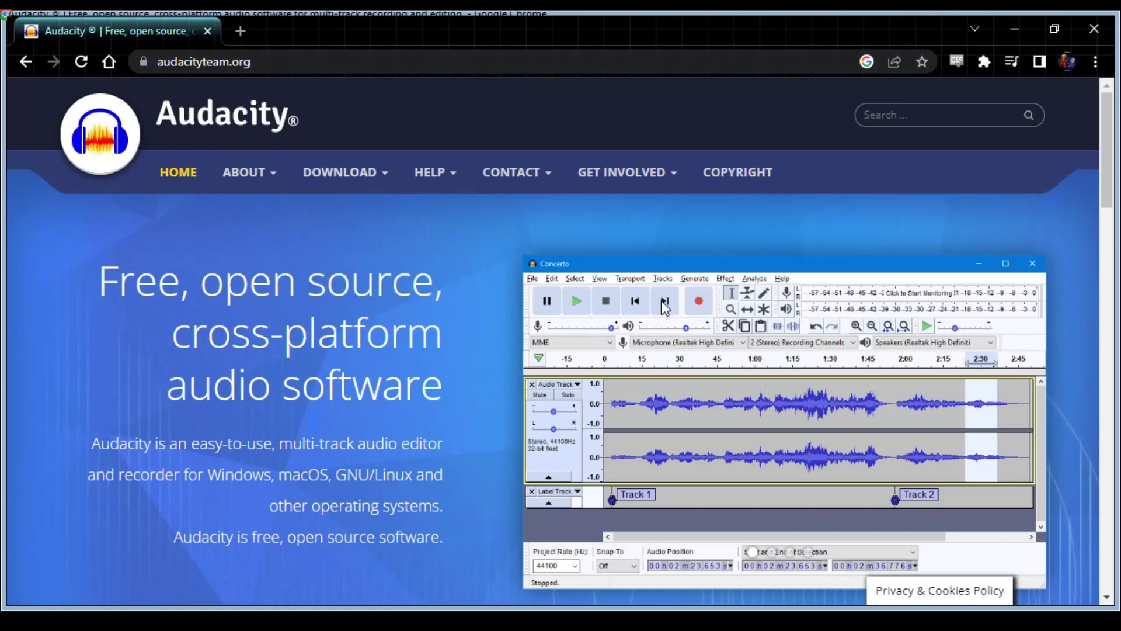
{"action": "scroll", "coordinate": [624, 307], "scroll_direction": "down", "scroll_amount": 4}
{"action": "scroll", "coordinate": [624, 307], "scroll_direction": "up", "scroll_amount": 4}
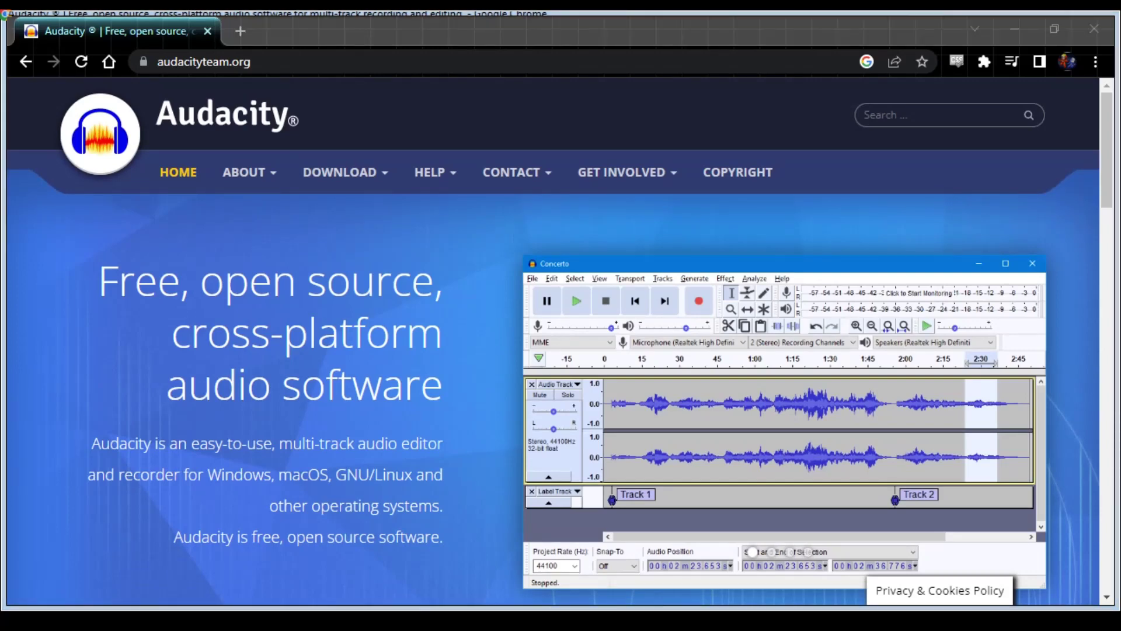
Visit the ArrowVortex site at arrowvortex.ddrnl.com and the win-rar.com download page
{"action": "left_click", "coordinate": [315, 62]}
{"action": "type", "text": "https://arrowvortex.ddrnl.com"}
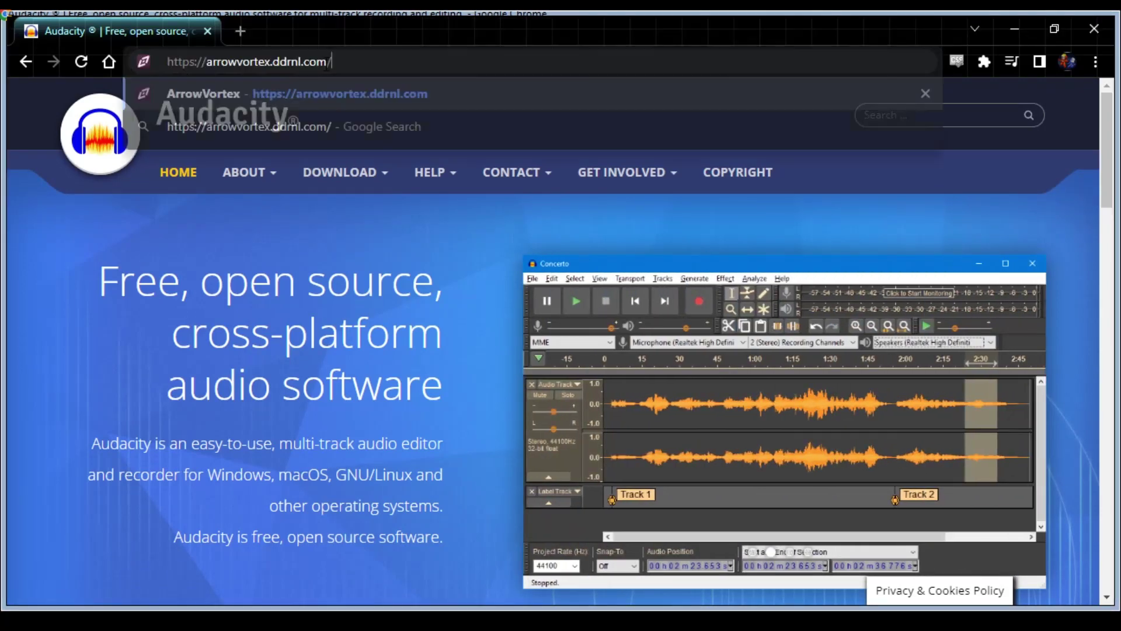
{"action": "key", "text": "Return"}
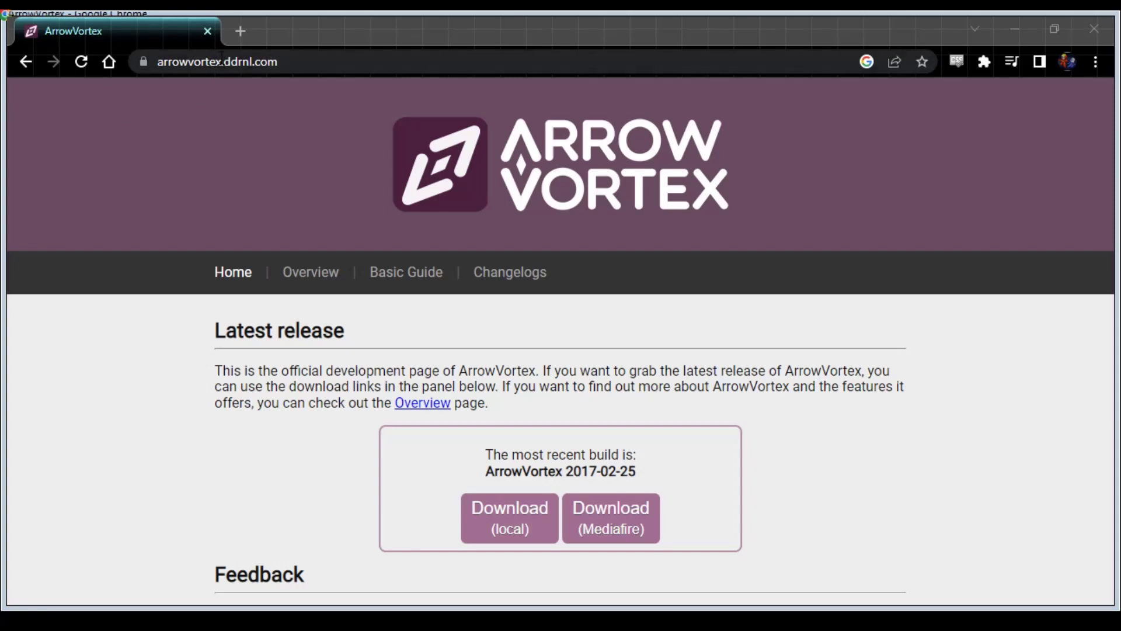
{"action": "left_click", "coordinate": [214, 60]}
{"action": "type", "text": "https://www.win-rar.com/start.html?&L=0"}
{"action": "key", "text": "Return"}
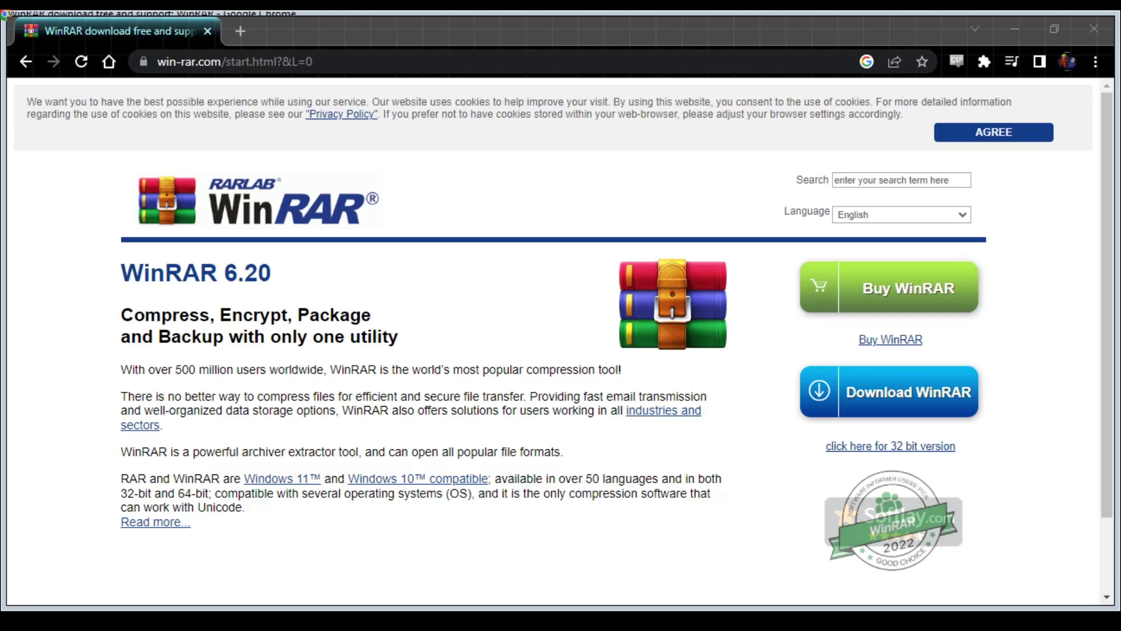
Load the toolstud.io BPM calculator page
{"action": "left_click", "coordinate": [482, 58]}
{"action": "type", "text": "https://toolstud.io/music/bpm.php"}
{"action": "key", "text": "Return"}
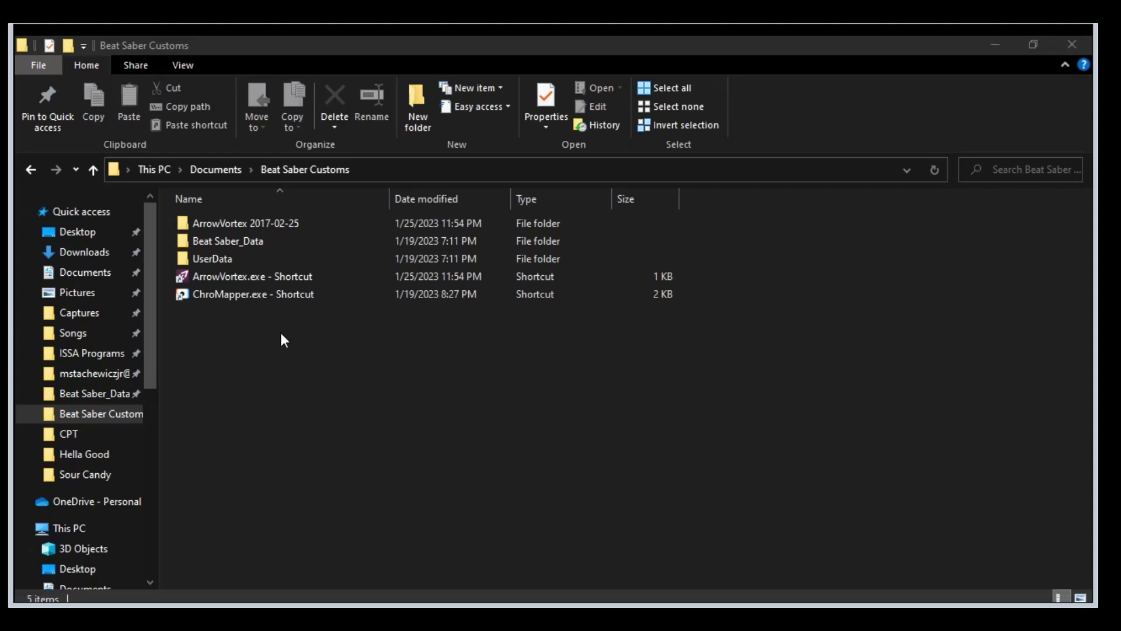
Navigate Beat Saber_Data > CustomWIPLevels > Hella Good, widen the Name column, and select the mp3
{"action": "double_click", "coordinate": [267, 236]}
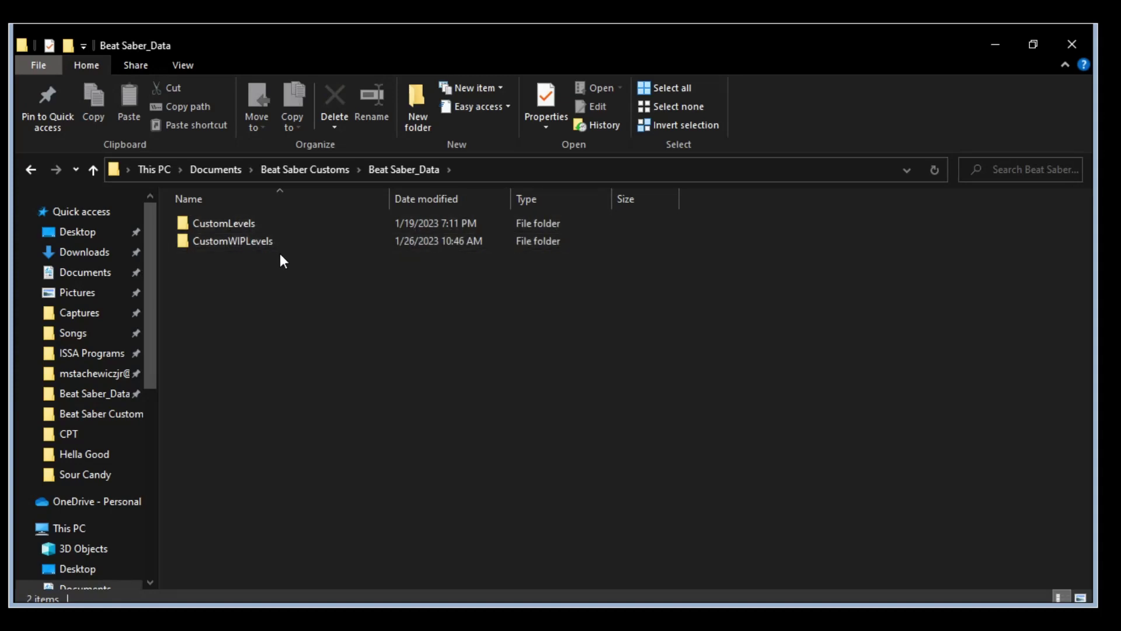
{"action": "left_click", "coordinate": [286, 240]}
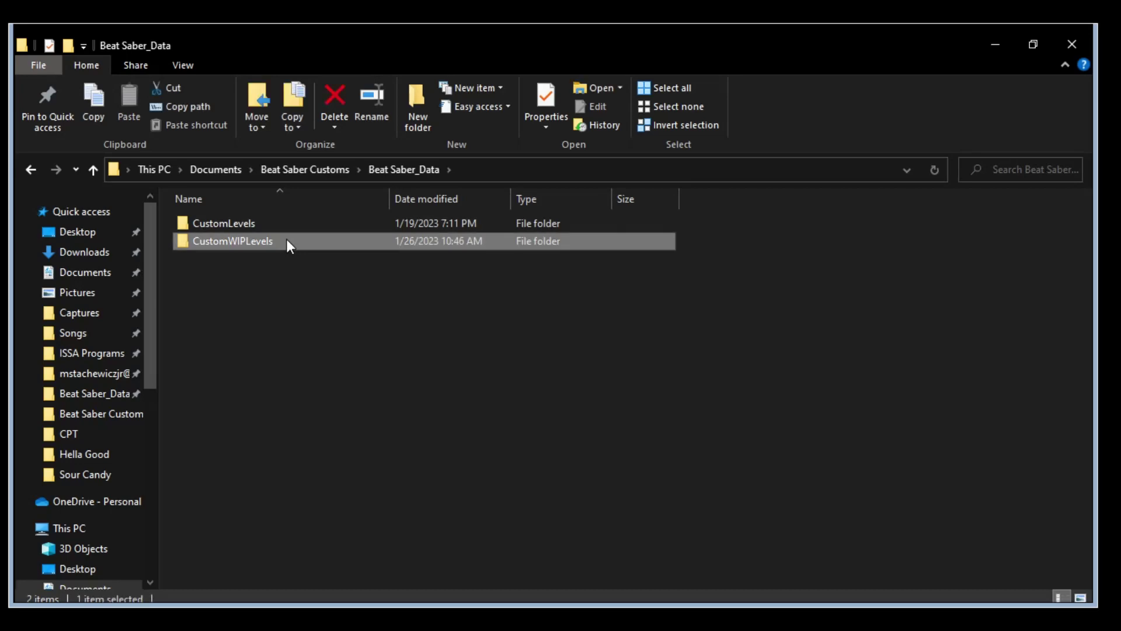
{"action": "double_click", "coordinate": [286, 240]}
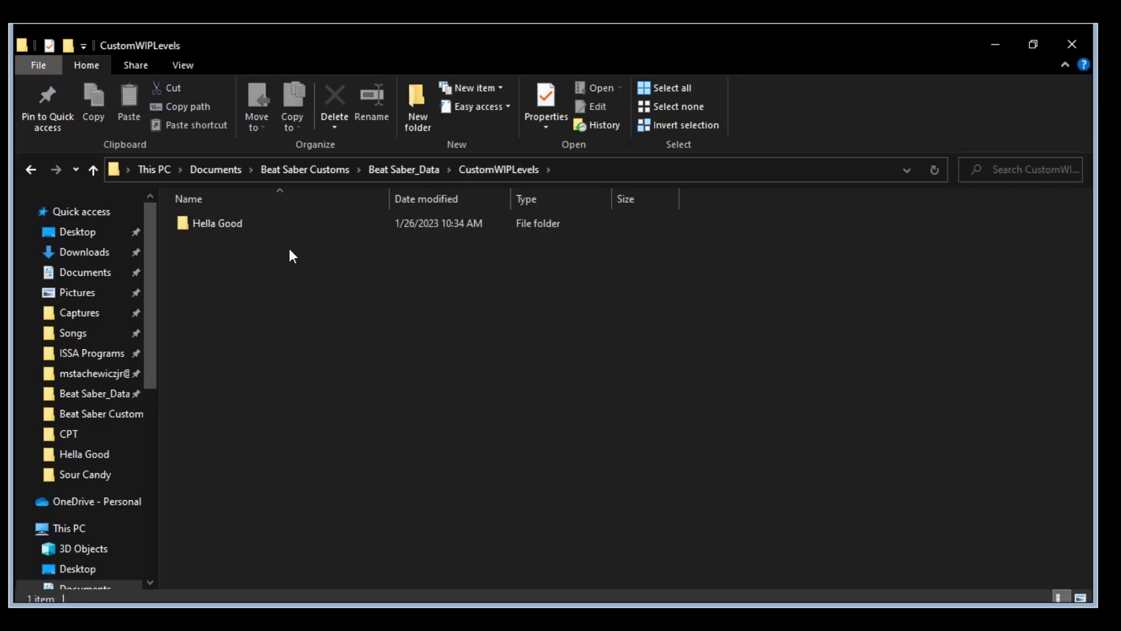
{"action": "left_click", "coordinate": [258, 226]}
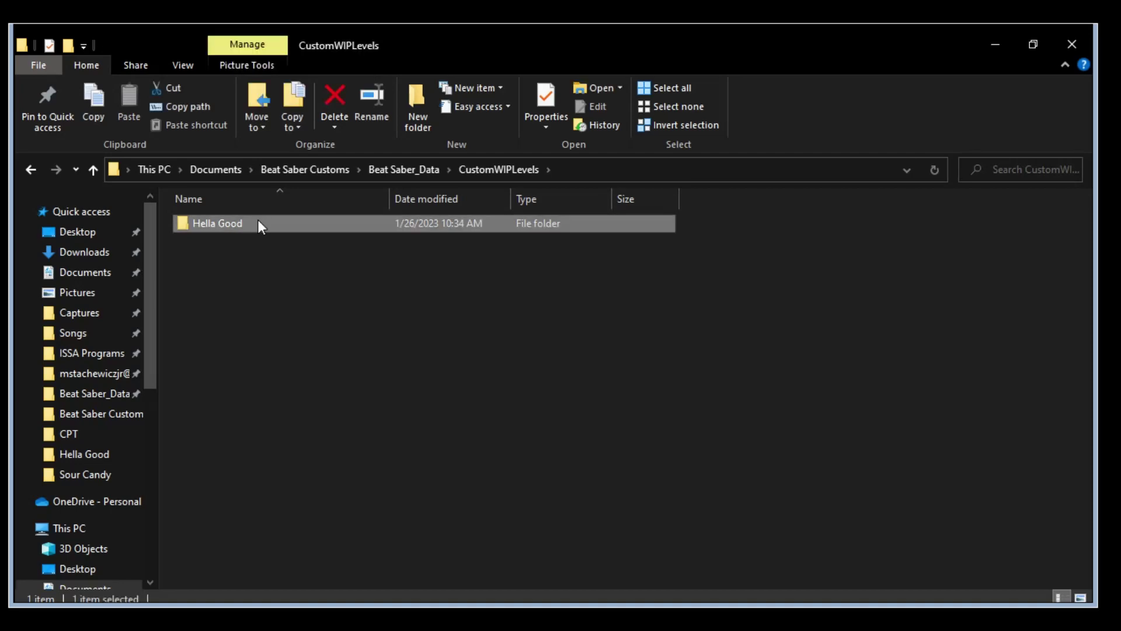
{"action": "double_click", "coordinate": [258, 223]}
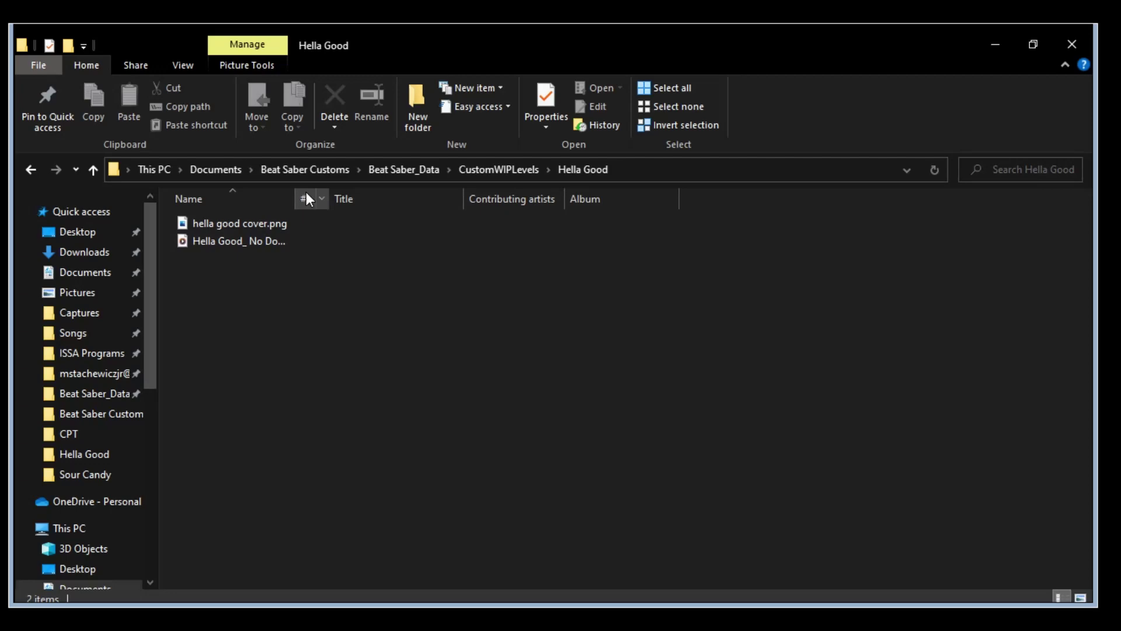
{"action": "left_click_drag", "start_coordinate": [296, 197], "coordinate": [432, 197]}
{"action": "left_click", "coordinate": [286, 238]}
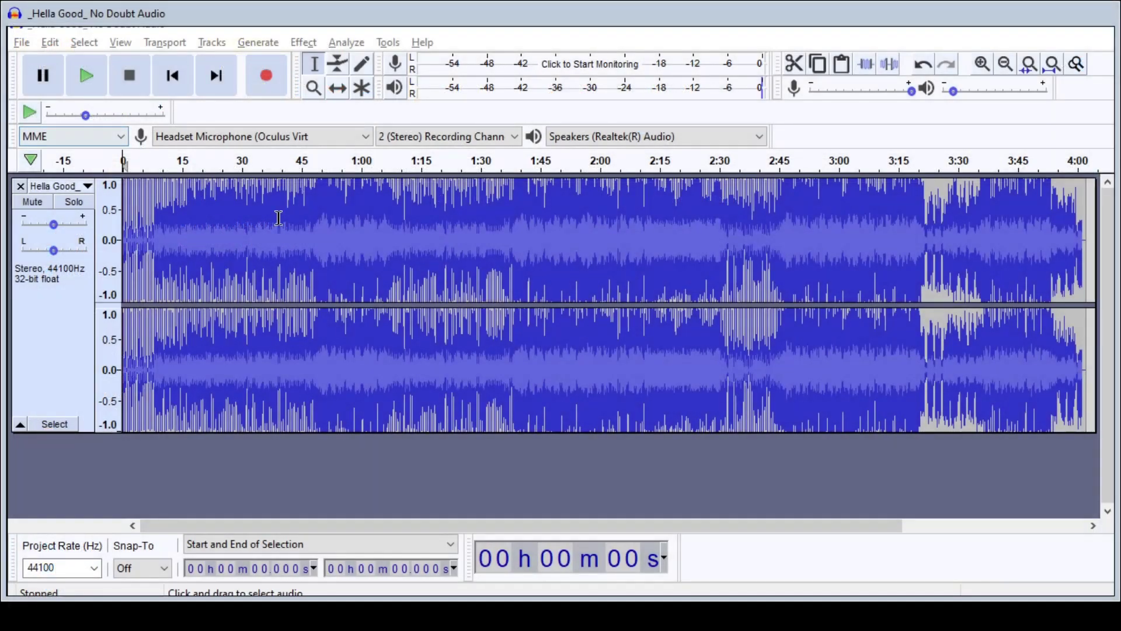
Zoom into the Hella Good waveform and play back the song's opening from the start
{"action": "left_click", "coordinate": [265, 235]}
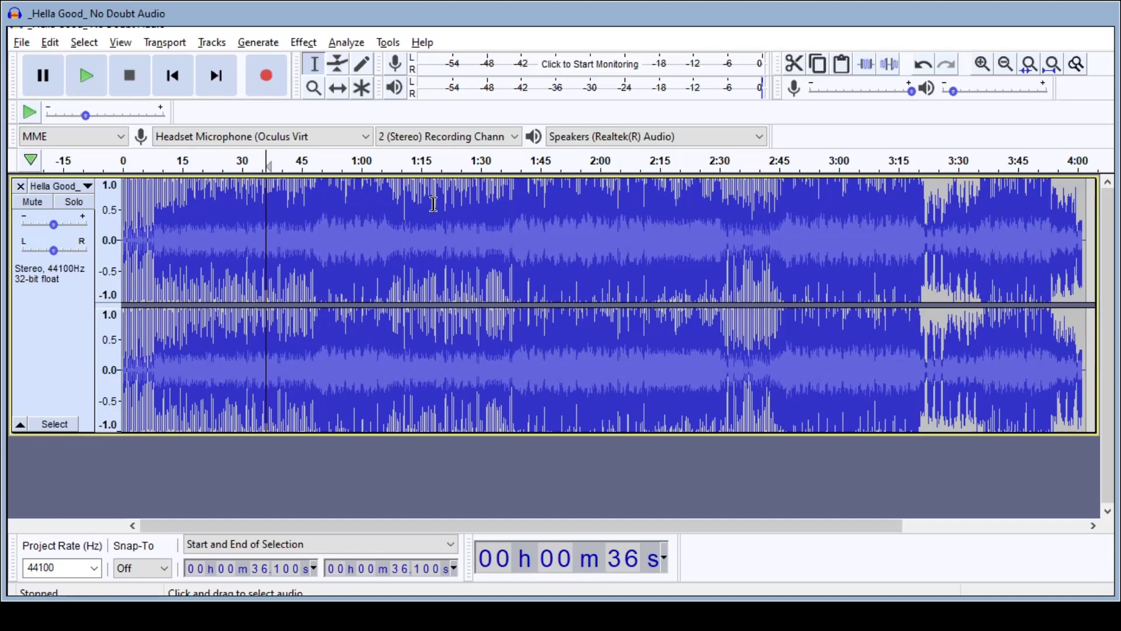
{"action": "scroll", "coordinate": [384, 217], "scroll_direction": "up", "scroll_amount": 3, "text": "ctrl"}
{"action": "scroll", "coordinate": [389, 221], "scroll_direction": "up", "scroll_amount": 2, "text": "ctrl"}
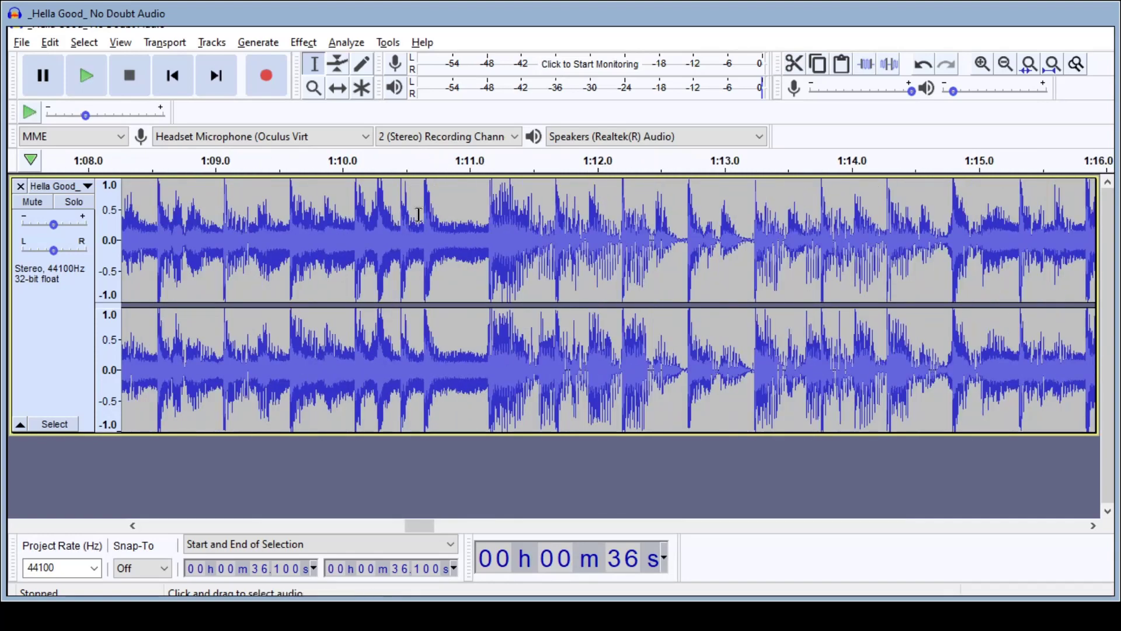
{"action": "key", "text": "Home"}
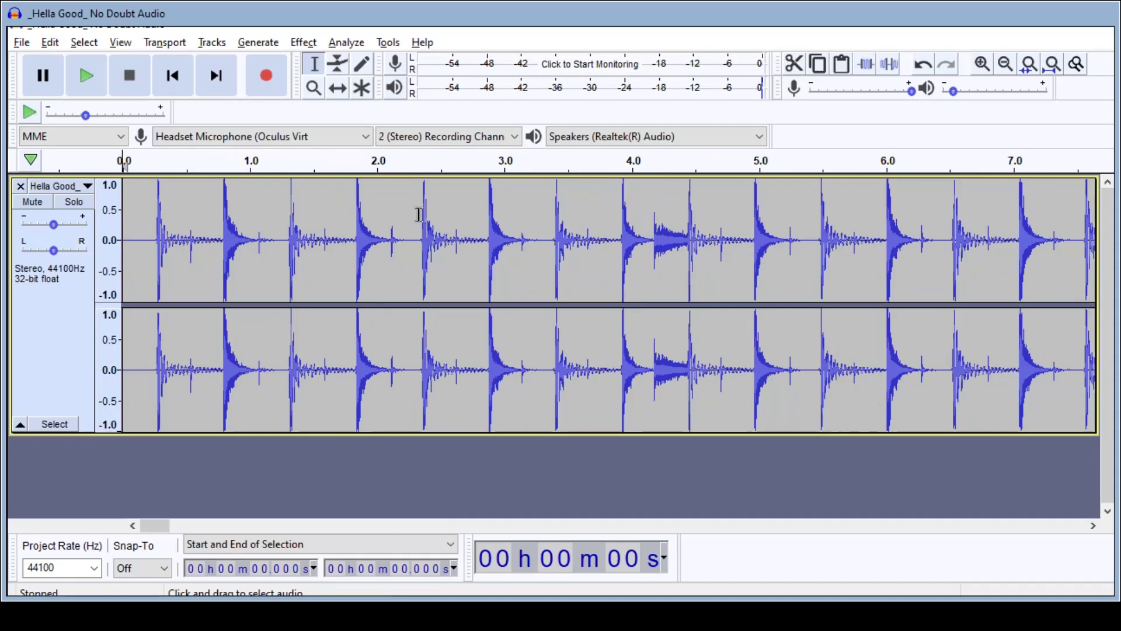
{"action": "left_click", "coordinate": [139, 234]}
{"action": "key", "text": "space"}
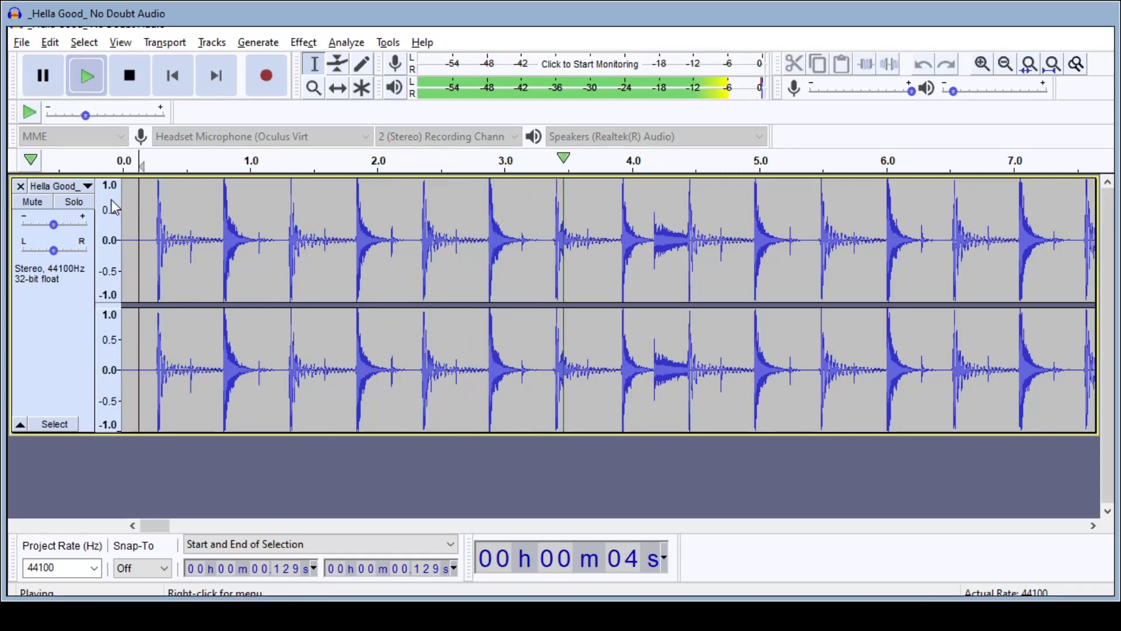
{"action": "left_click", "coordinate": [129, 76]}
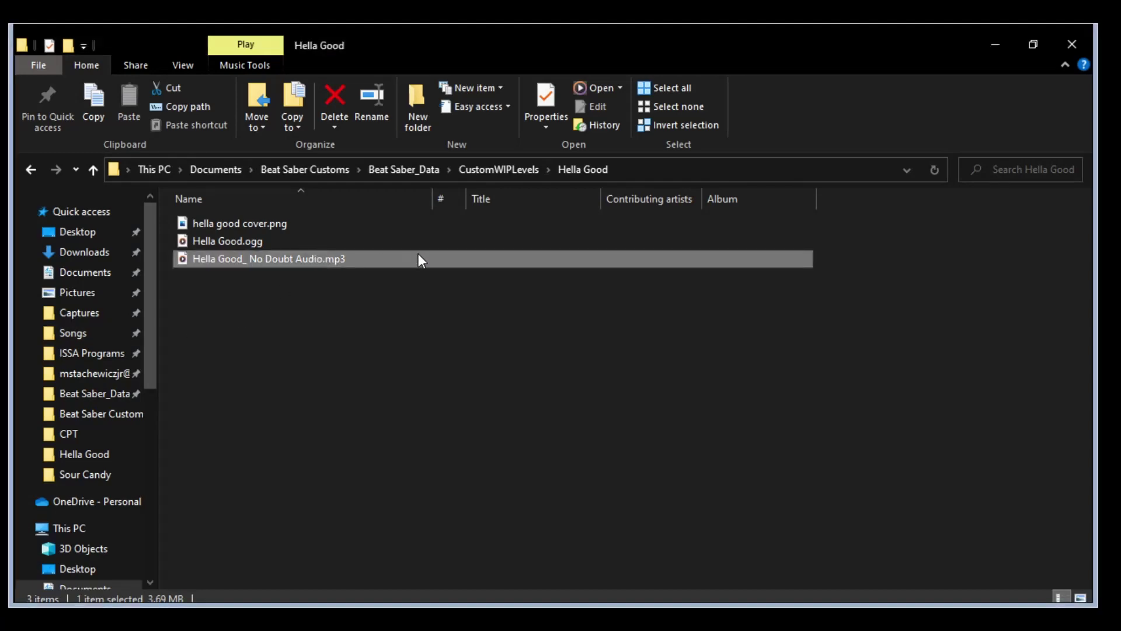
Delete the original mp3 and drag Hella Good.ogg into ArrowVortex
{"action": "double_click", "coordinate": [418, 259]}
{"action": "left_click", "coordinate": [418, 258]}
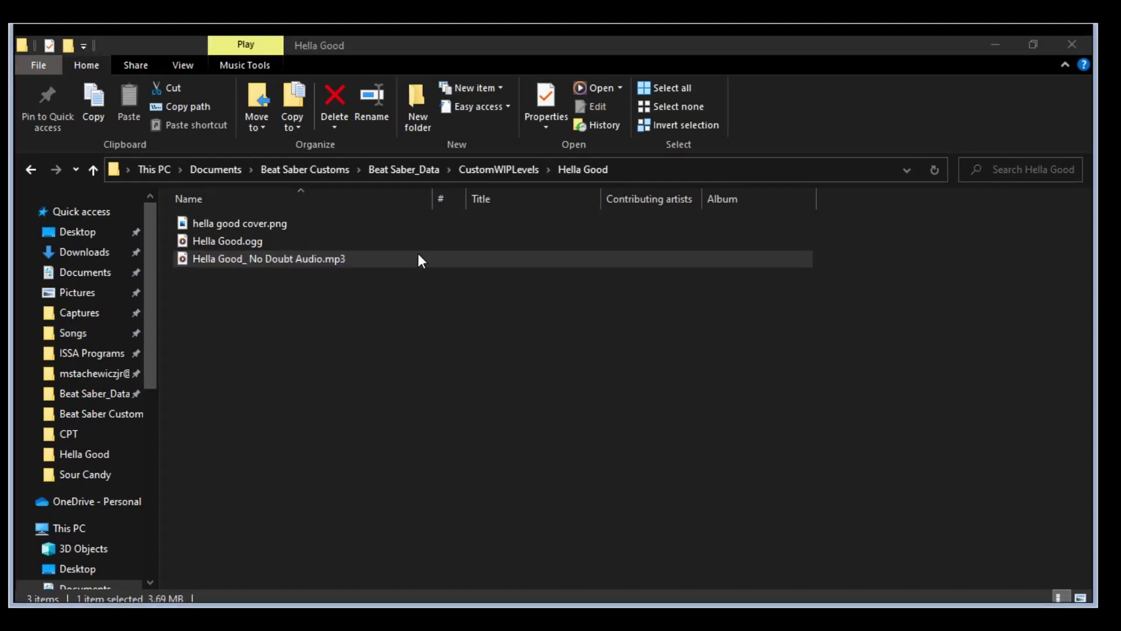
{"action": "key", "text": "Delete"}
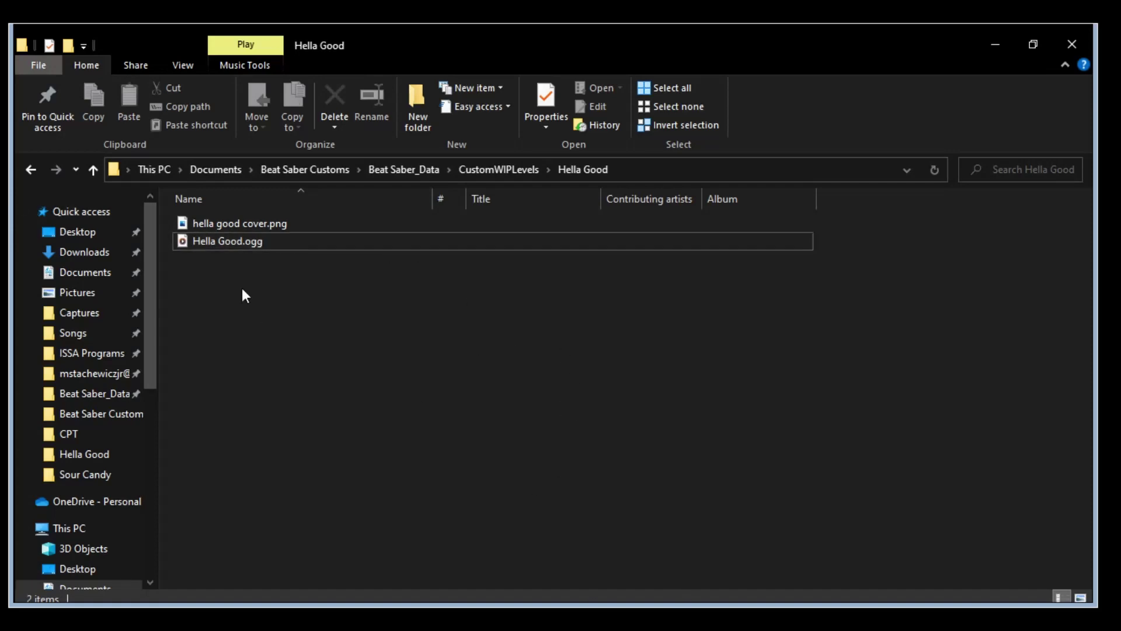
{"action": "left_click", "coordinate": [254, 237]}
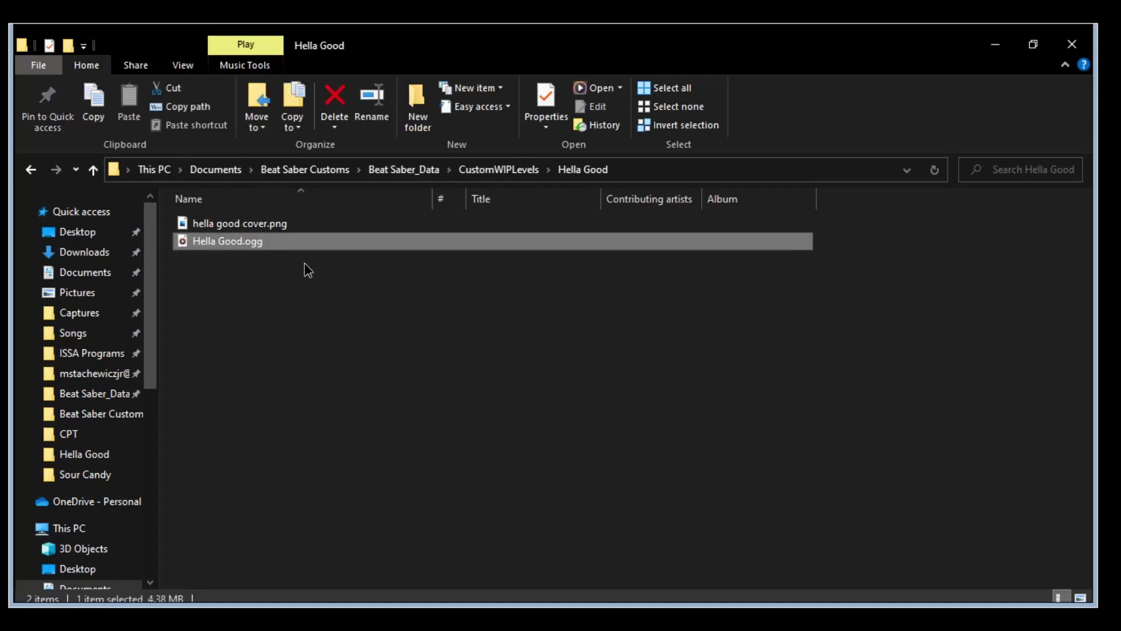
{"action": "left_click_drag", "start_coordinate": [1120, 316], "coordinate": [609, 316]}
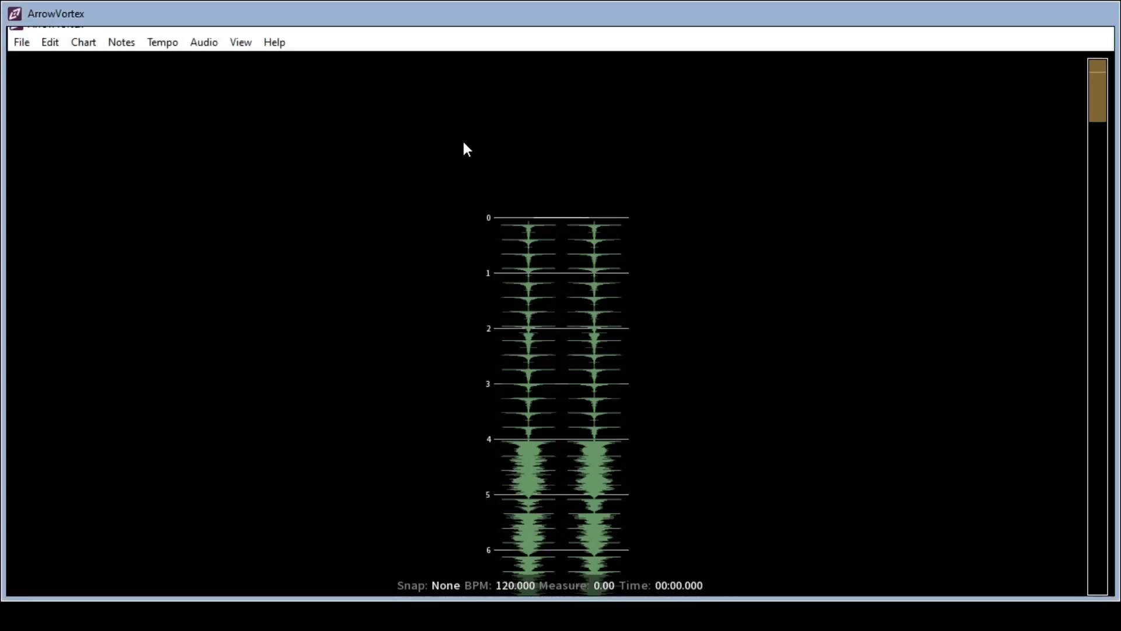
Run Find BPM in the Adjust Sync dialog and apply the detected 115.12 BPM
{"action": "key", "text": "shift+s"}
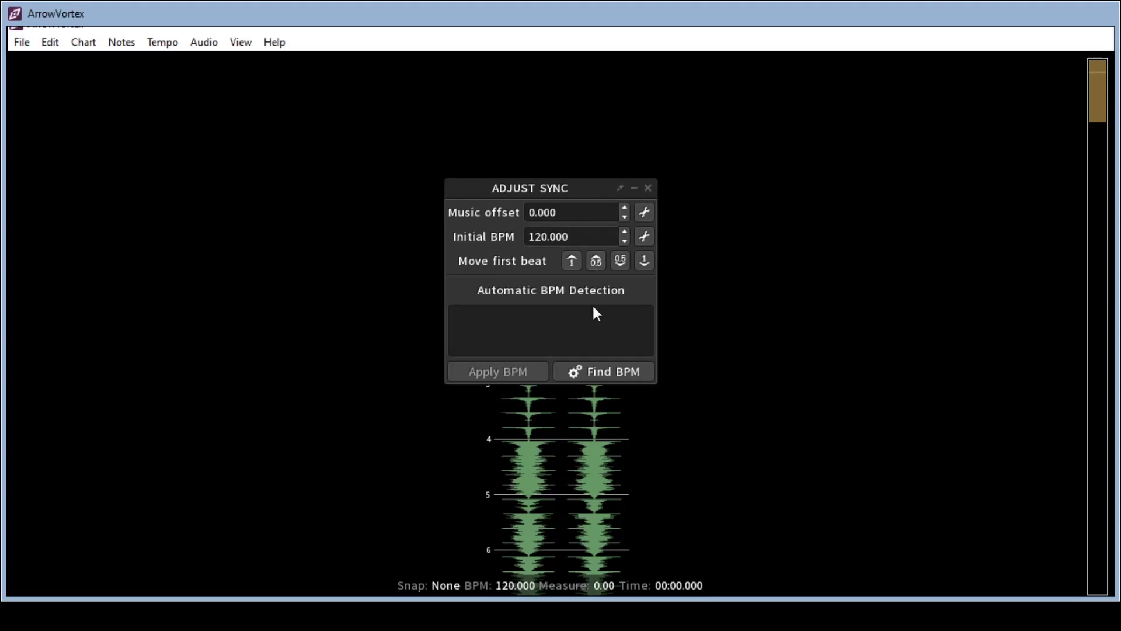
{"action": "left_click", "coordinate": [597, 370]}
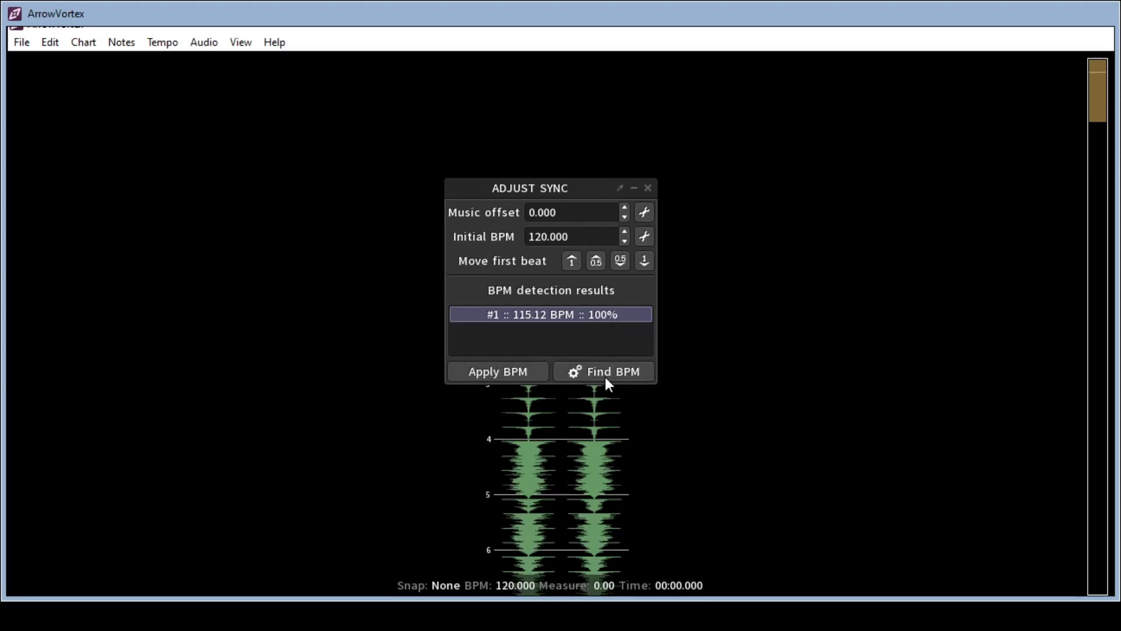
{"action": "left_click", "coordinate": [521, 363]}
{"action": "left_click", "coordinate": [648, 189]}
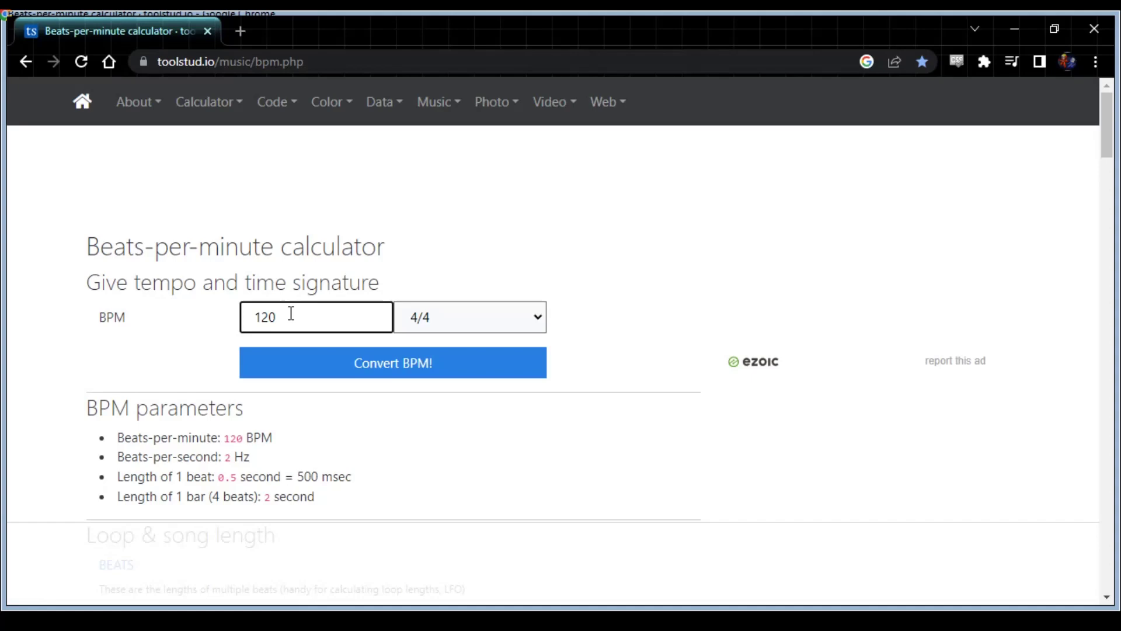
Replace the calculator's 120 BPM with 115.12
{"action": "key", "text": "BackSpace"}
{"action": "key", "text": "BackSpace"}
{"action": "type", "text": "12.15"}
{"action": "key", "text": "BackSpace"}
{"action": "key", "text": "BackSpace"}
{"action": "key", "text": "BackSpace"}
{"action": "key", "text": "BackSpace"}
{"action": "type", "text": "54"}
{"action": "key", "text": "BackSpace"}
{"action": "type", "text": ".212"}
{"action": "key", "text": "BackSpace"}
{"action": "key", "text": "BackSpace"}
{"action": "key", "text": "BackSpace"}
{"action": "type", "text": "12"}
{"action": "key", "text": "alt+Tab"}
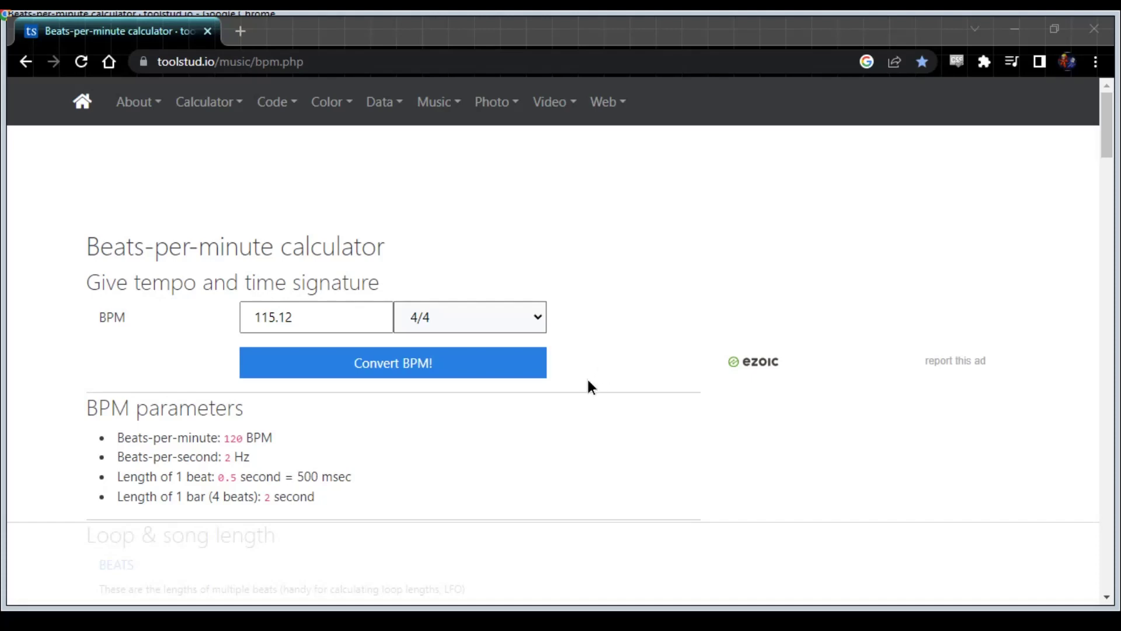
Convert the BPM and select the 2.0848-second one-bar length
{"action": "left_click", "coordinate": [408, 368]}
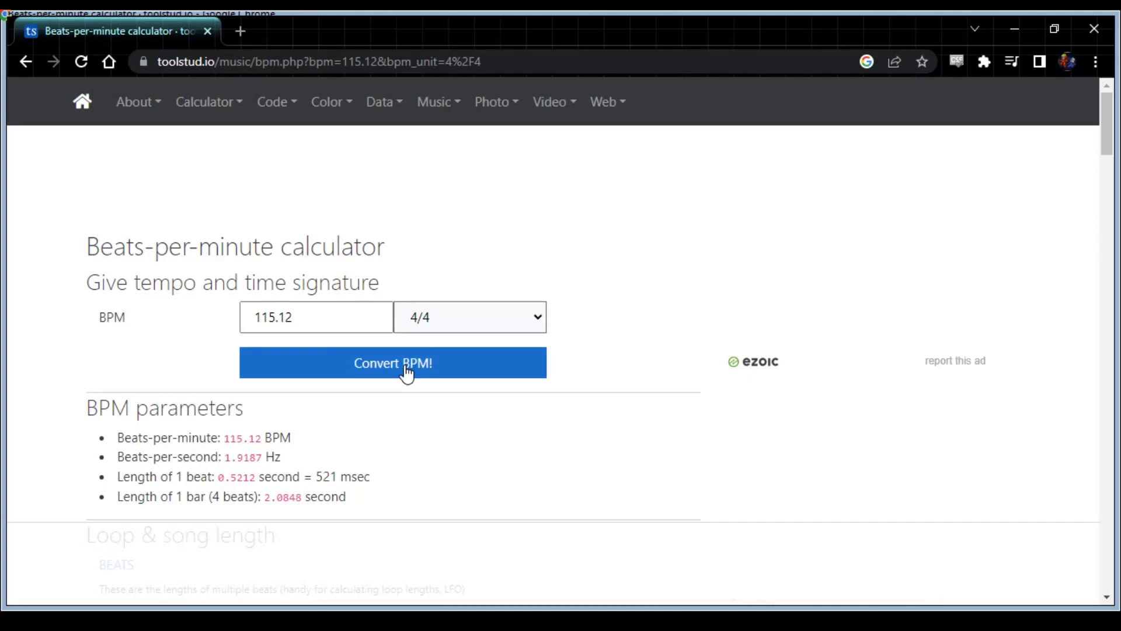
{"action": "scroll", "coordinate": [406, 373], "scroll_direction": "down", "scroll_amount": 1}
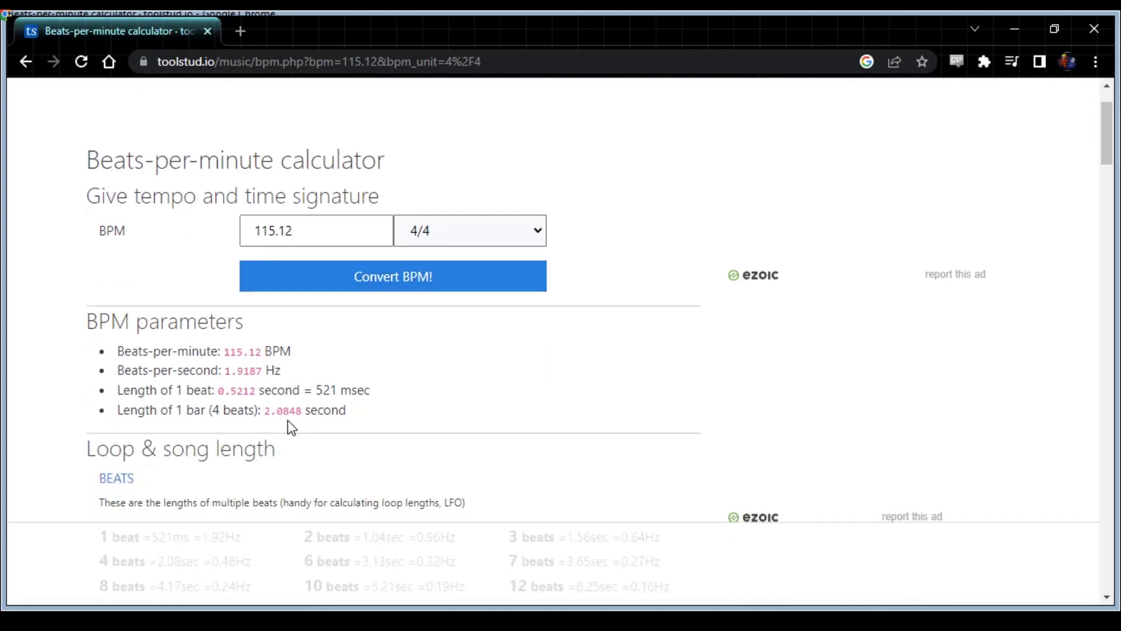
{"action": "left_click_drag", "start_coordinate": [303, 410], "coordinate": [260, 409]}
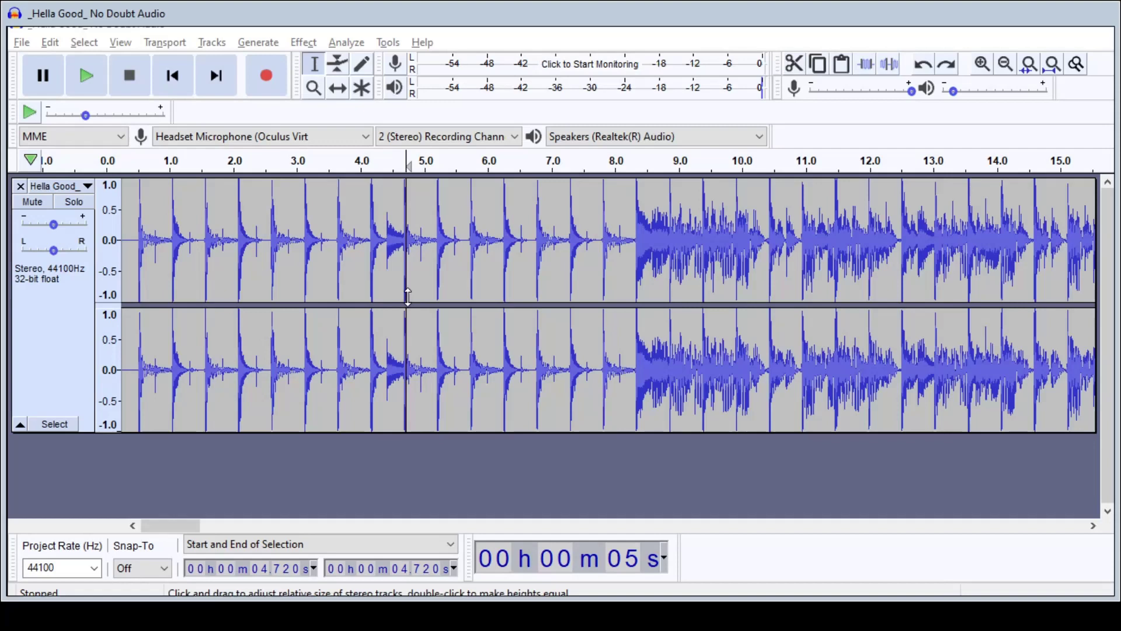
Select from the track start to the first beat at 0.520 s and delete it
{"action": "left_click", "coordinate": [345, 221]}
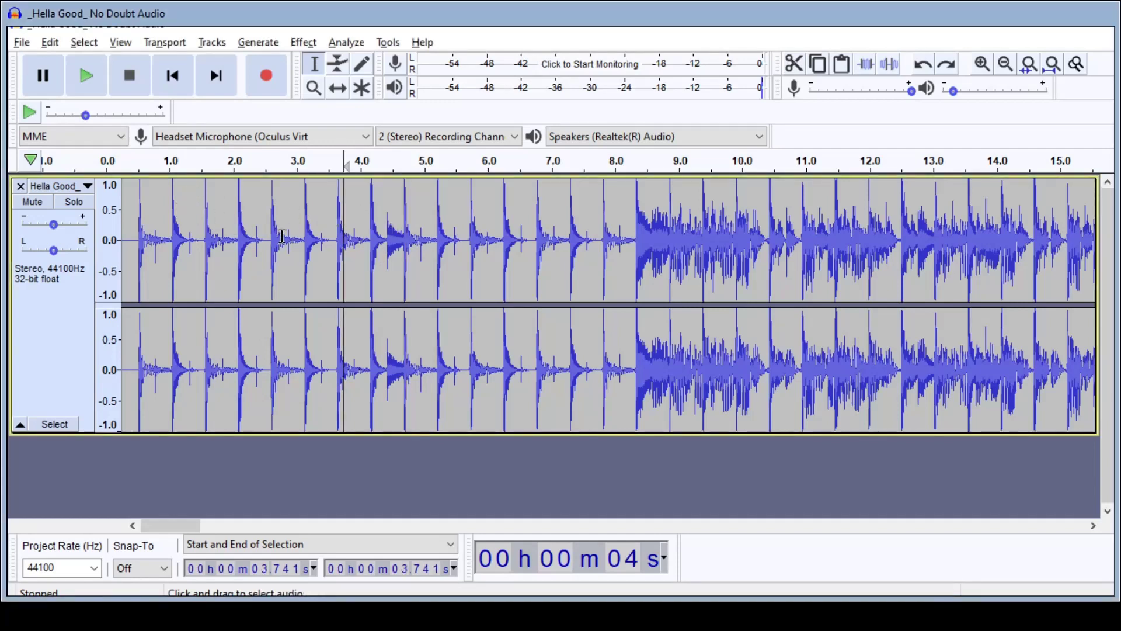
{"action": "scroll", "coordinate": [295, 239], "scroll_direction": "up", "scroll_amount": 2}
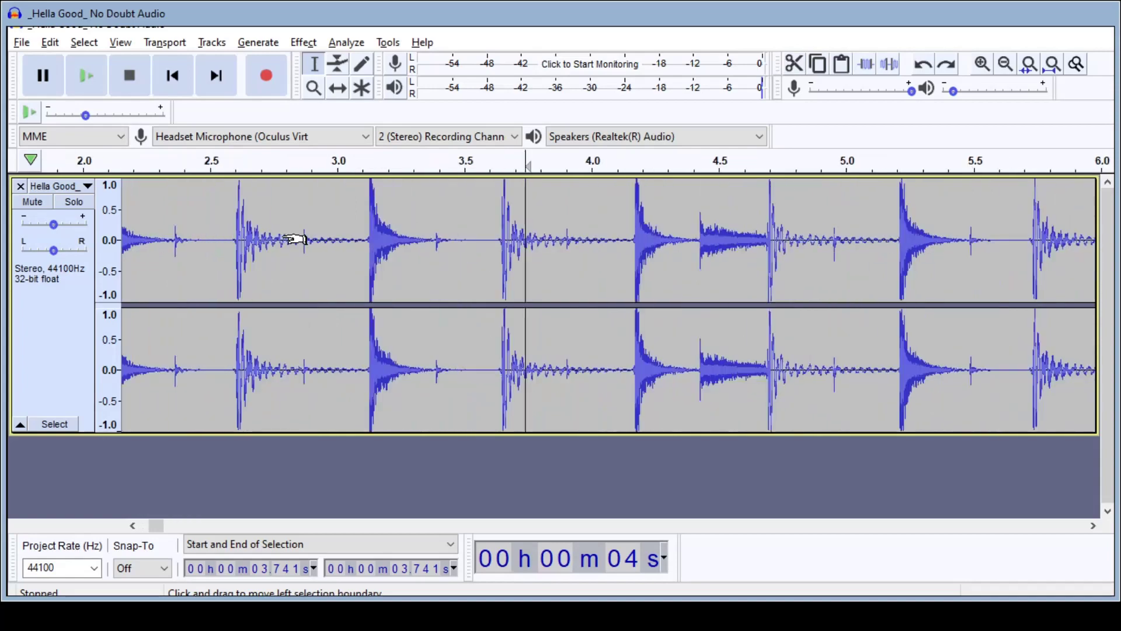
{"action": "scroll", "coordinate": [295, 240], "scroll_direction": "up", "scroll_amount": 1}
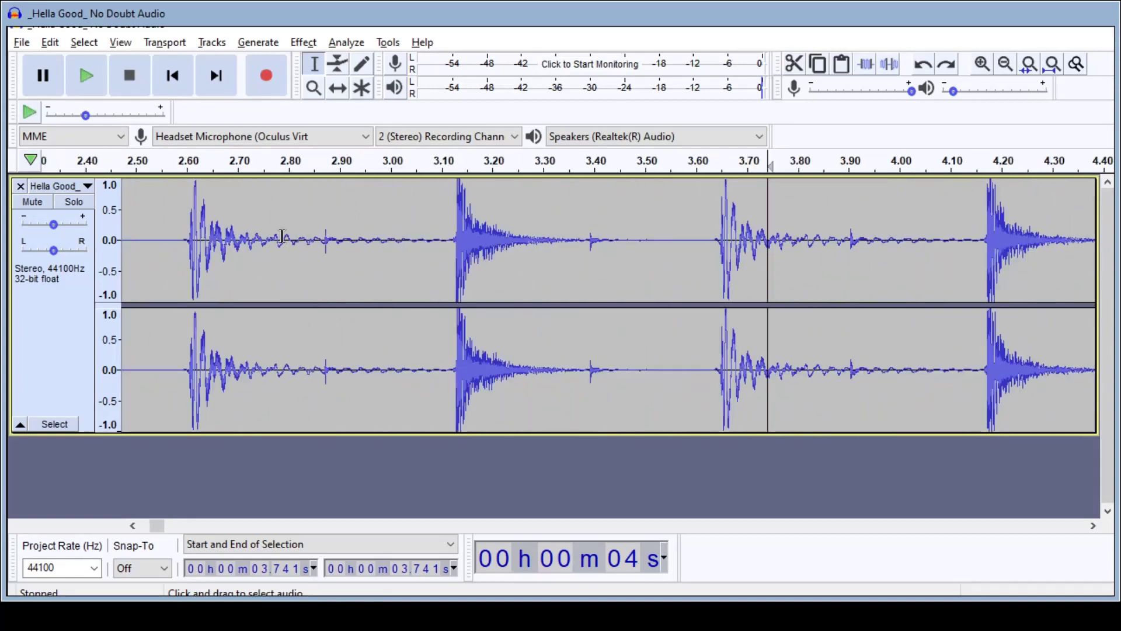
{"action": "key", "text": "Home"}
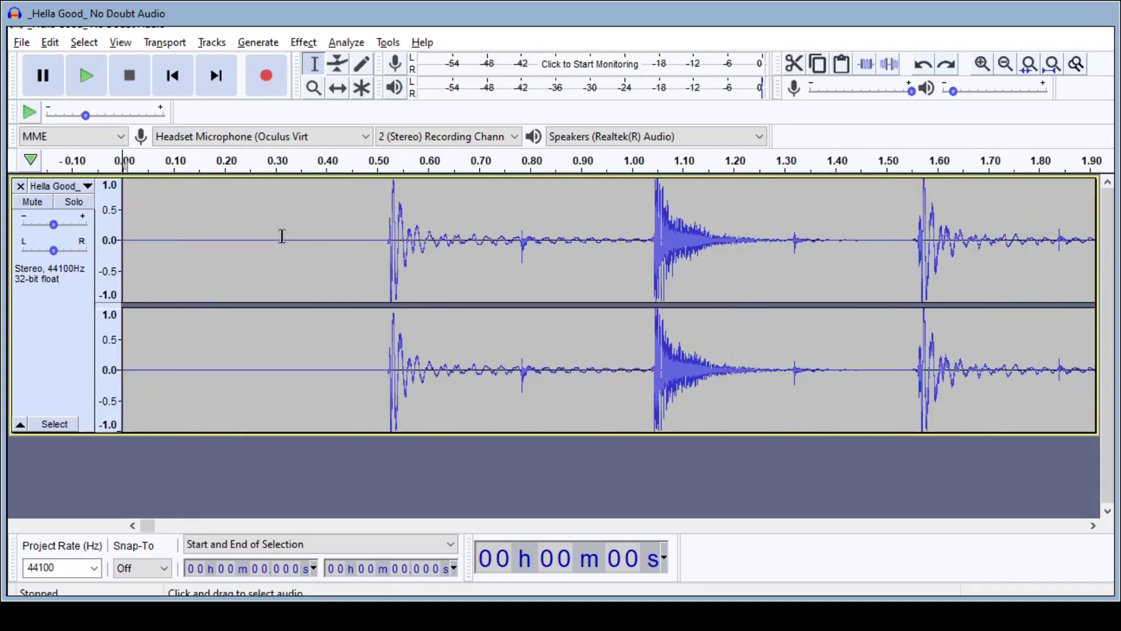
{"action": "left_click", "coordinate": [388, 236]}
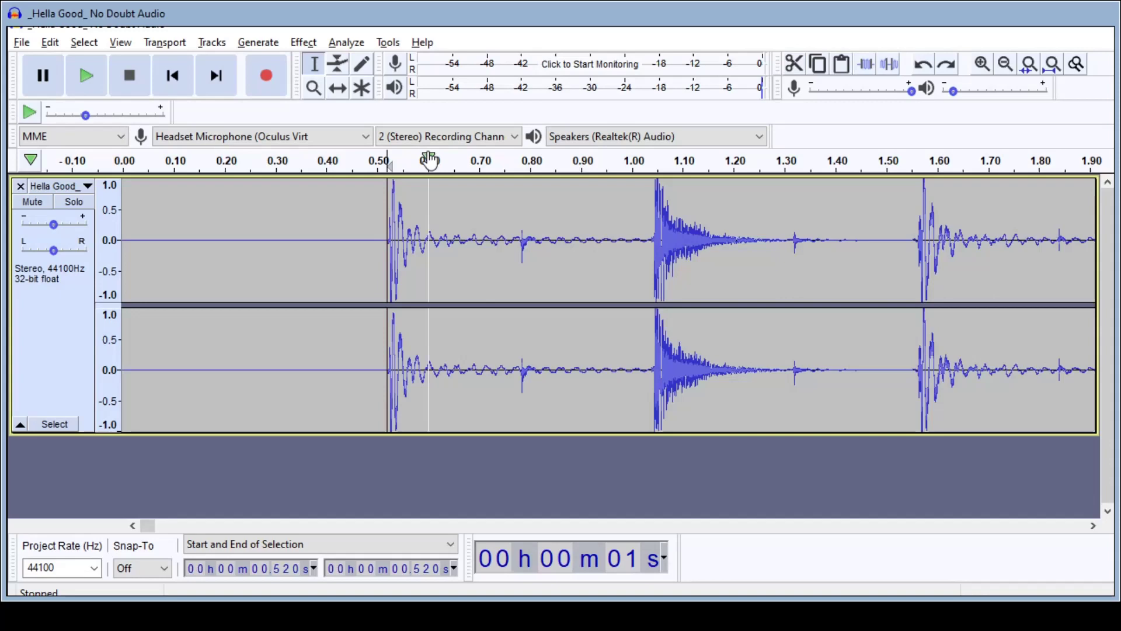
{"action": "key", "text": "shift"}
{"action": "key", "text": "shift+Home"}
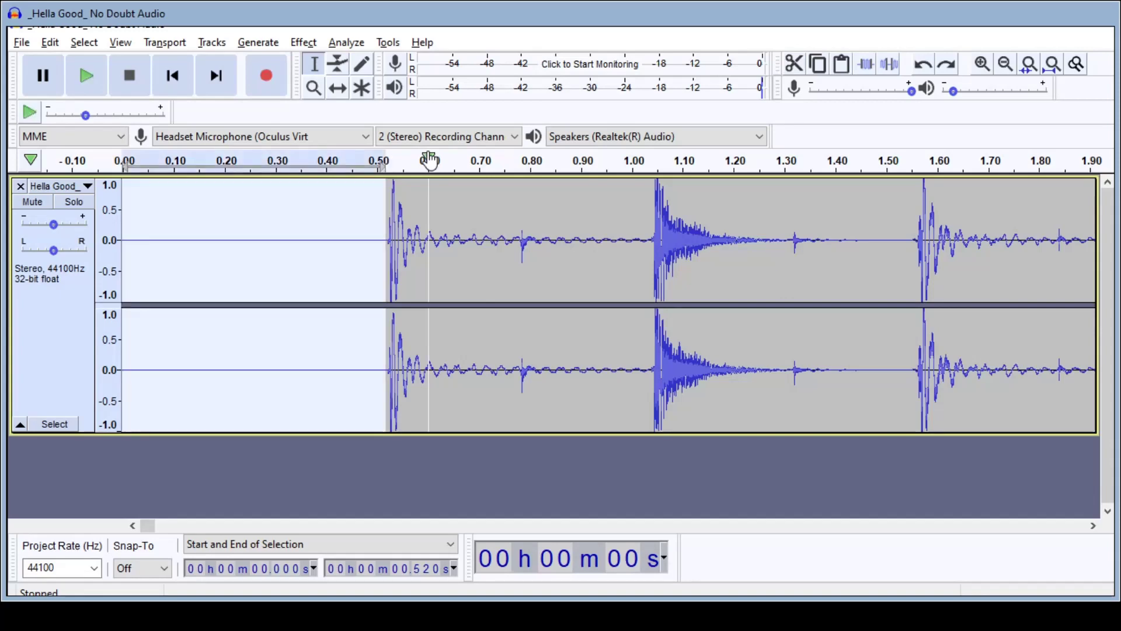
{"action": "key", "text": "Delete"}
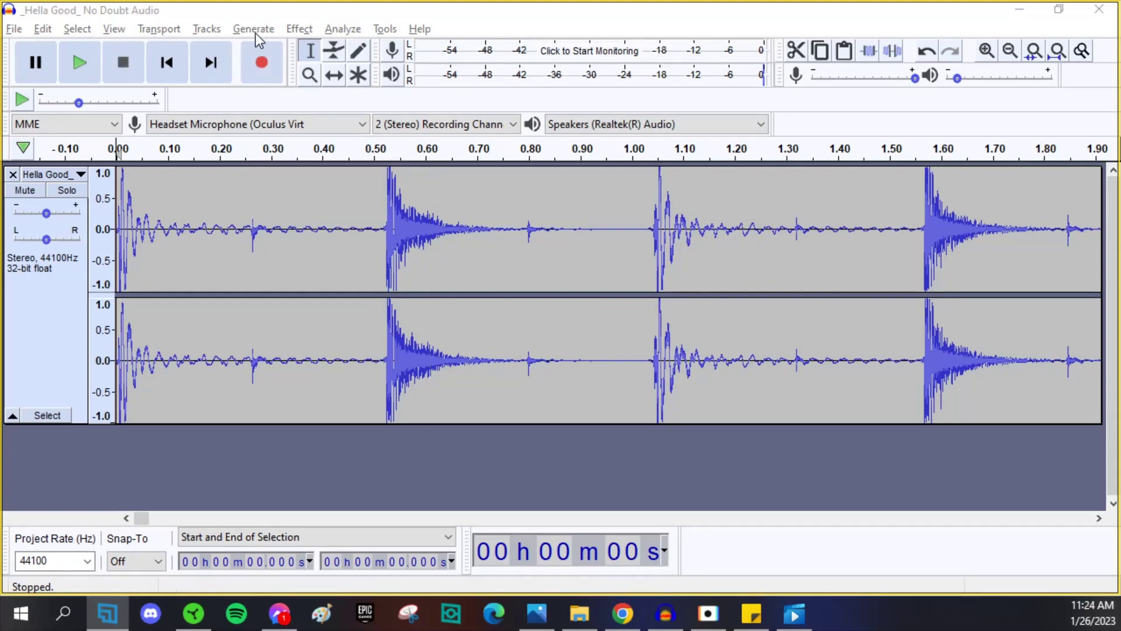
Generate 2.085 seconds of silence at the start of the track
{"action": "left_click", "coordinate": [251, 29]}
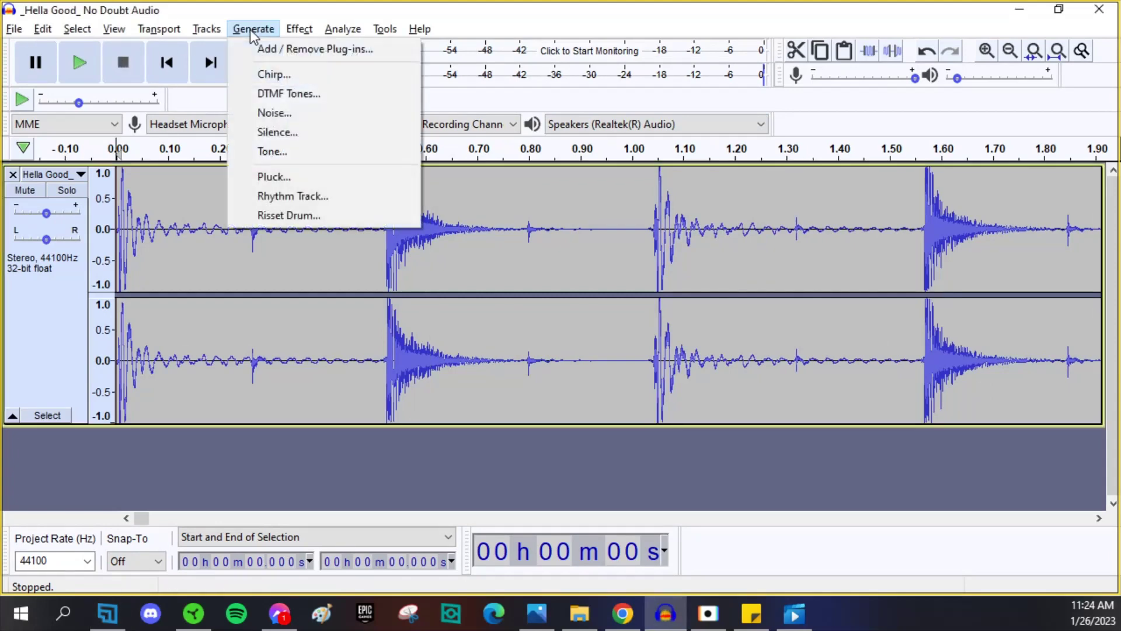
{"action": "left_click", "coordinate": [275, 133]}
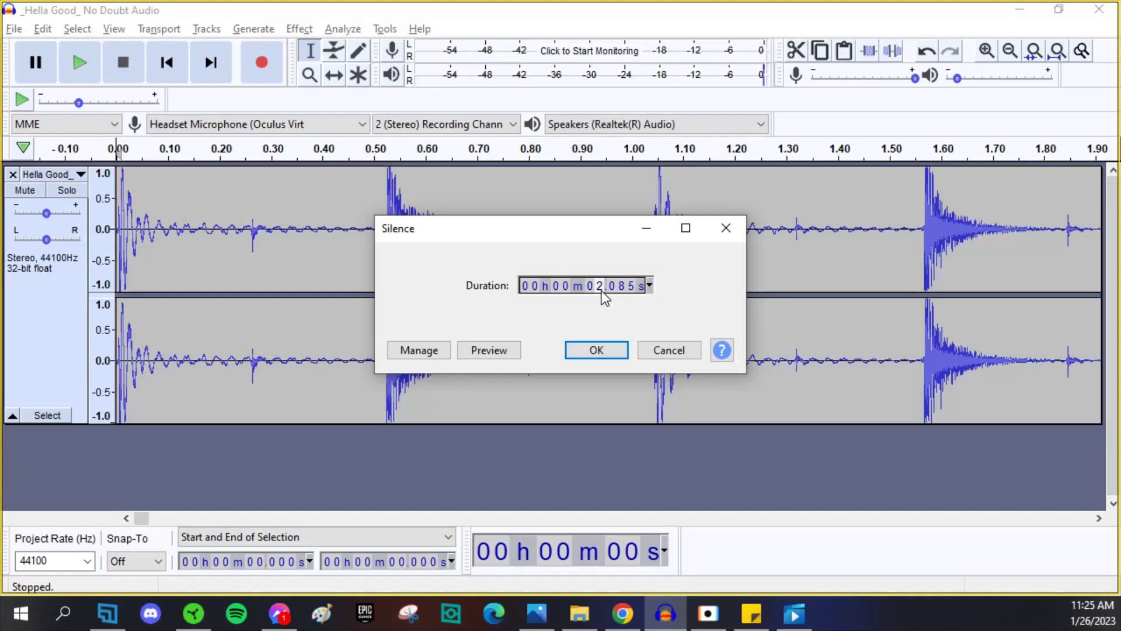
{"action": "left_click", "coordinate": [595, 351]}
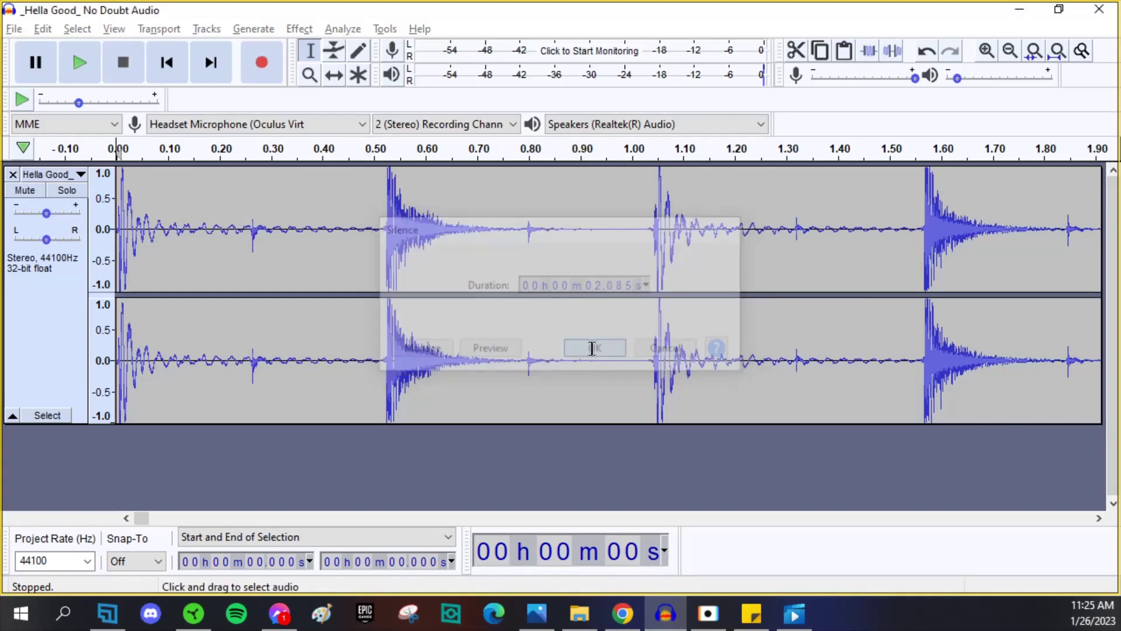
Zoom out and check the lead-in silence against the first few seconds of the song
{"action": "left_click", "coordinate": [439, 242]}
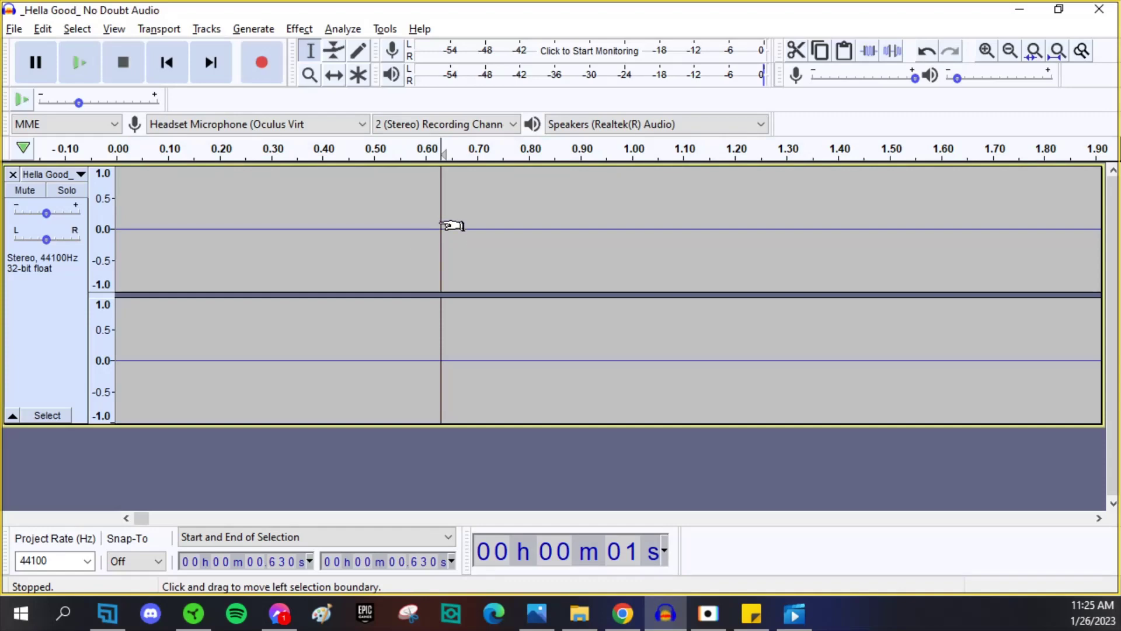
{"action": "key", "text": "ctrl+3"}
{"action": "key", "text": "ctrl+3"}
{"action": "key", "text": "ctrl+3"}
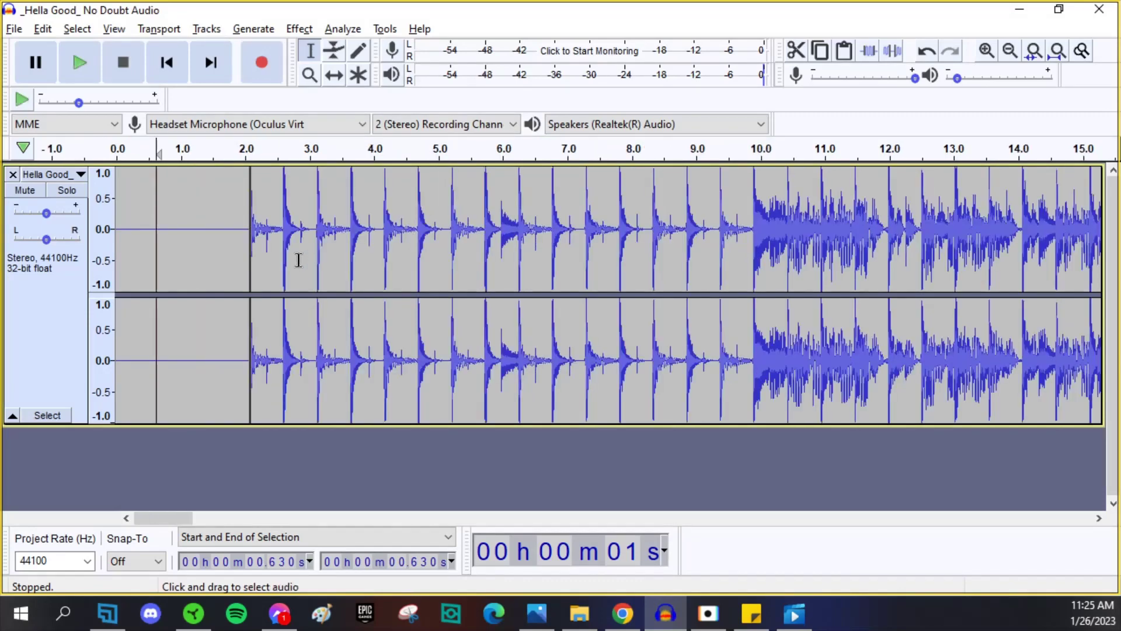
{"action": "left_click_drag", "start_coordinate": [353, 227], "coordinate": [116, 236]}
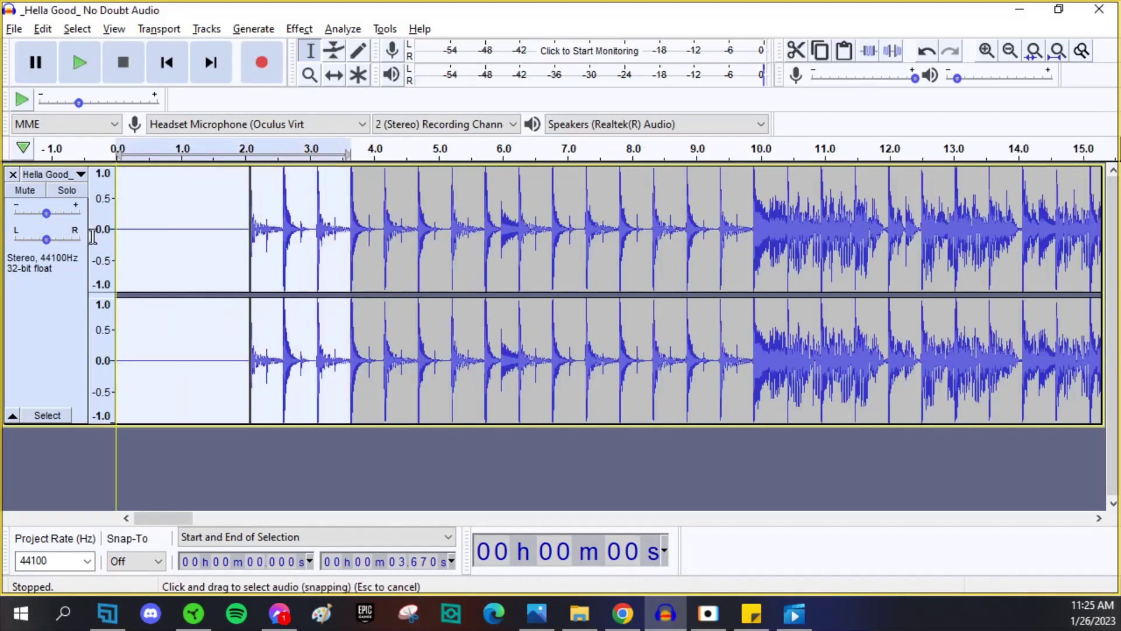
{"action": "left_click", "coordinate": [351, 229]}
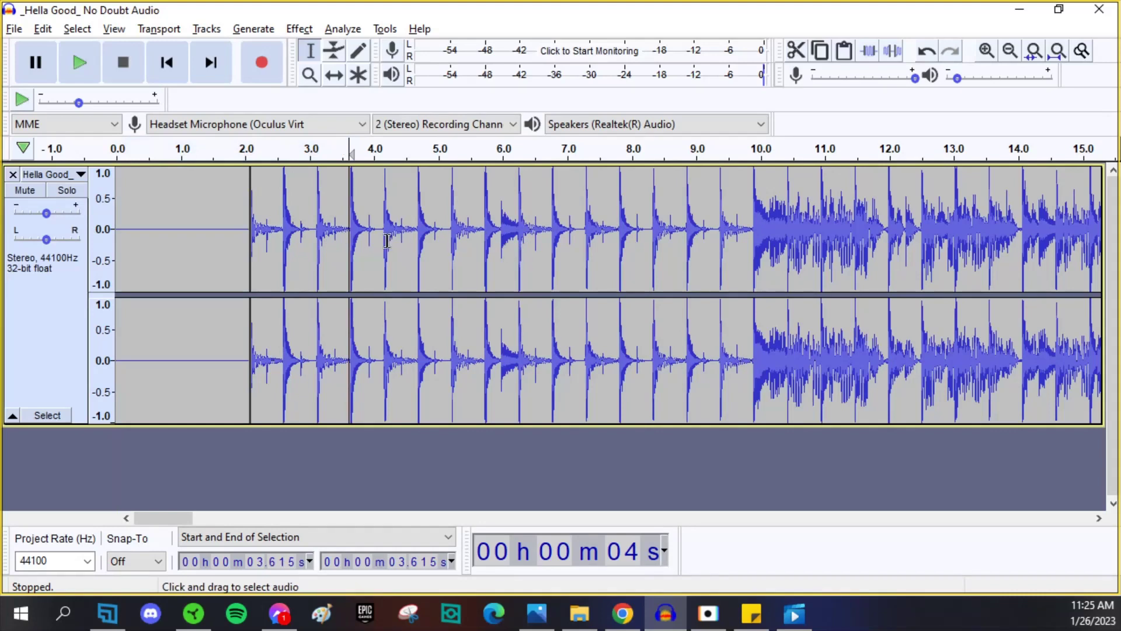
{"action": "left_click_drag", "start_coordinate": [388, 234], "coordinate": [115, 233]}
{"action": "left_click", "coordinate": [509, 290]}
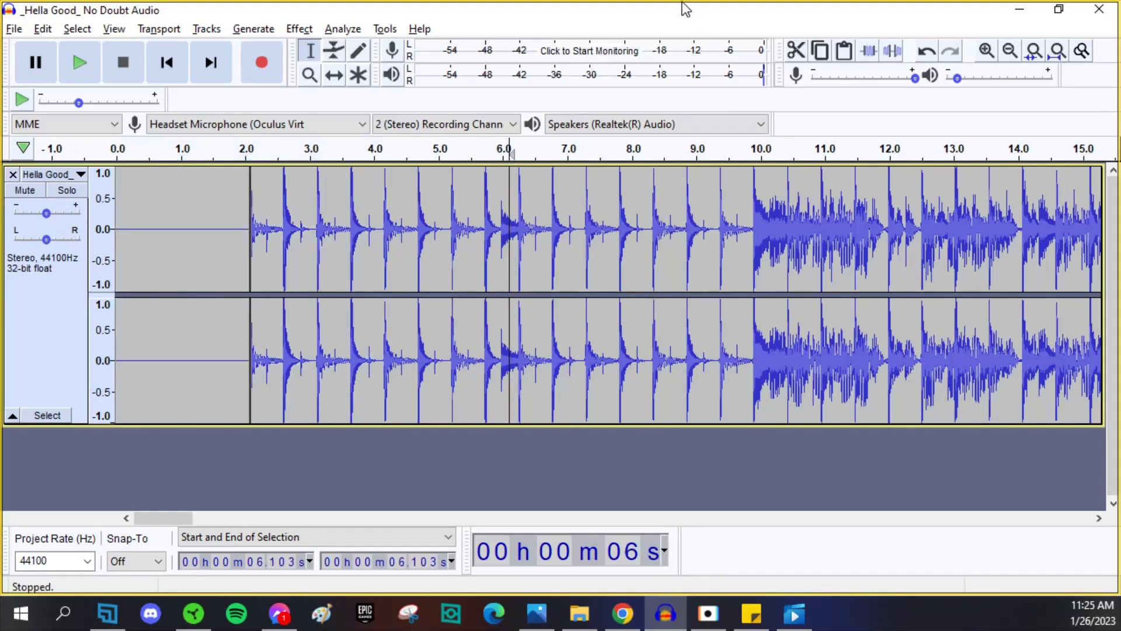
{"action": "left_click", "coordinate": [583, 5]}
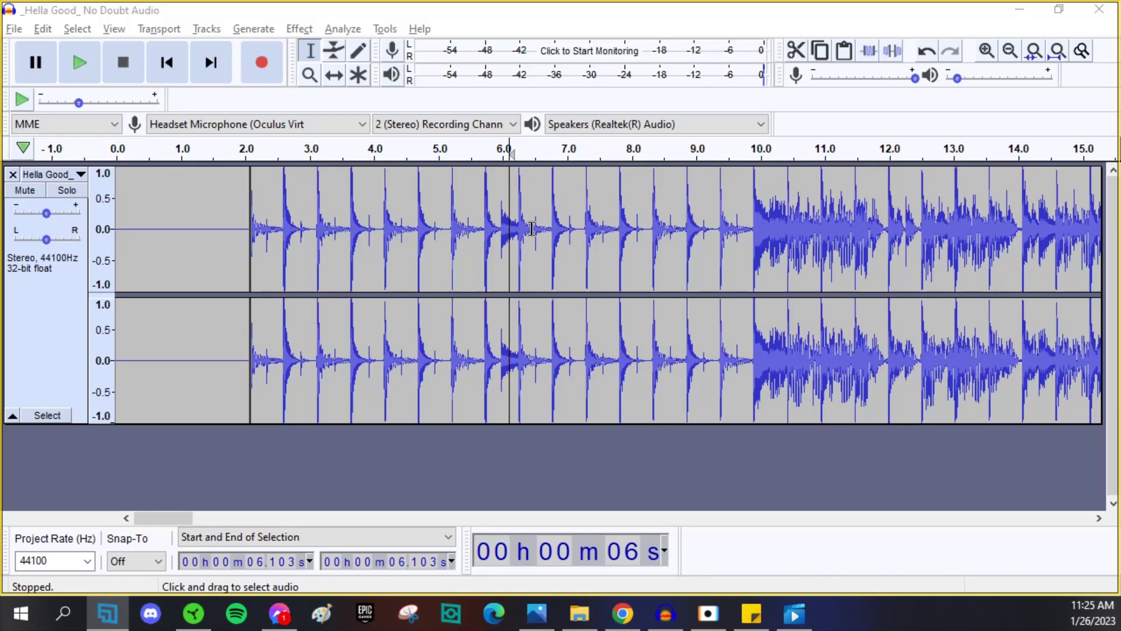
{"action": "left_click", "coordinate": [29, 26]}
{"action": "left_click", "coordinate": [20, 30]}
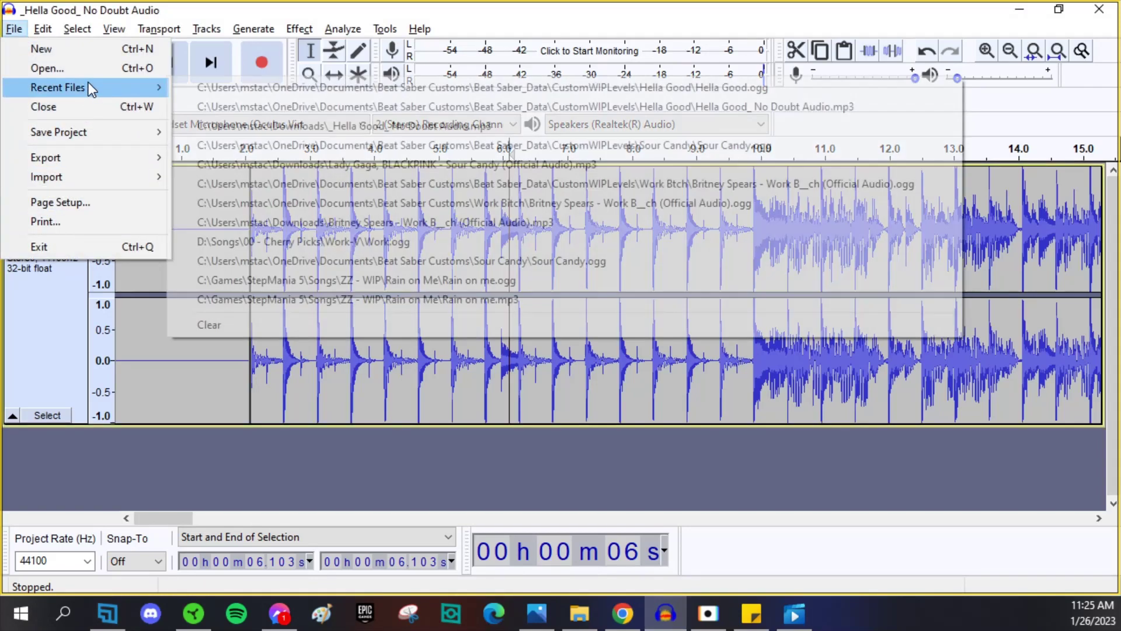
Export as OGG to Hella Good.ogg and confirm overwriting the old file
{"action": "mouse_move", "coordinate": [96, 158]}
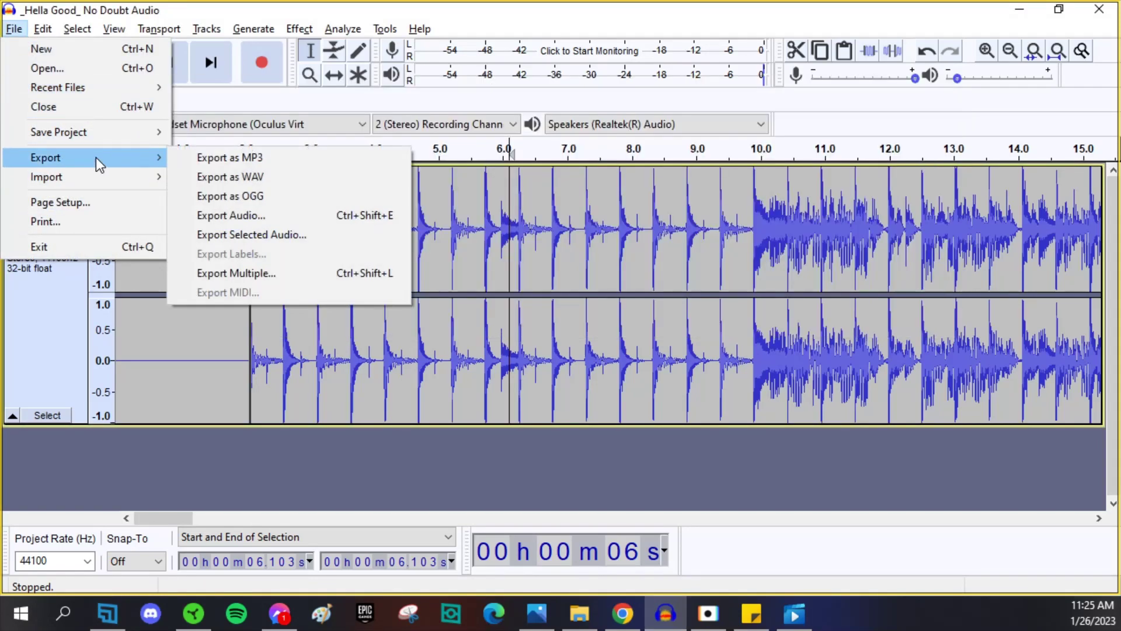
{"action": "left_click", "coordinate": [279, 201]}
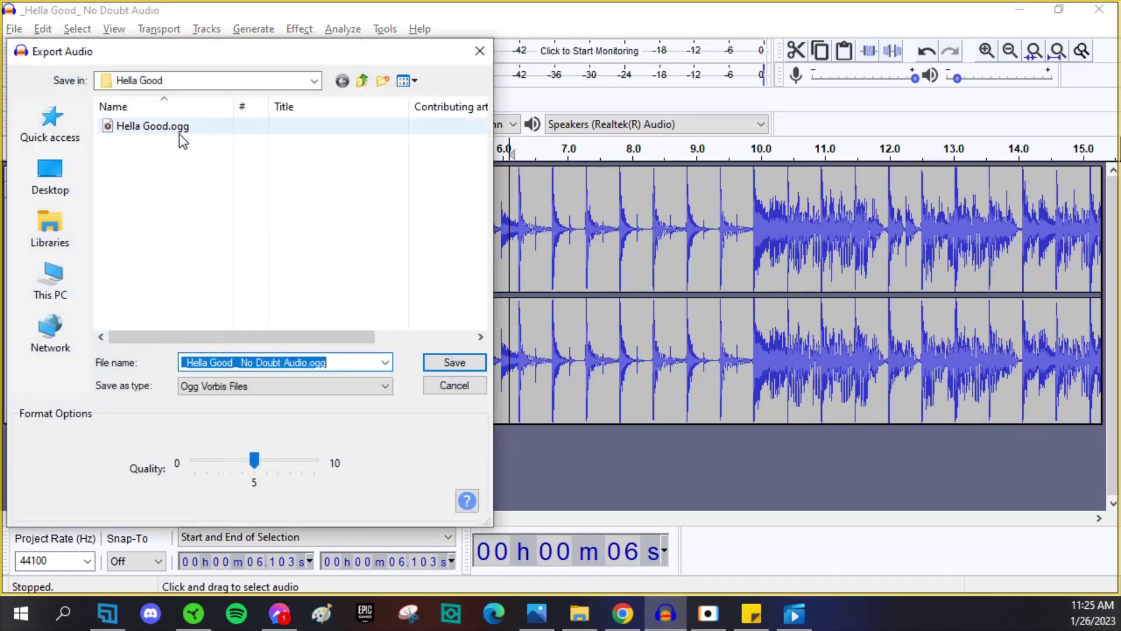
{"action": "left_click", "coordinate": [180, 130]}
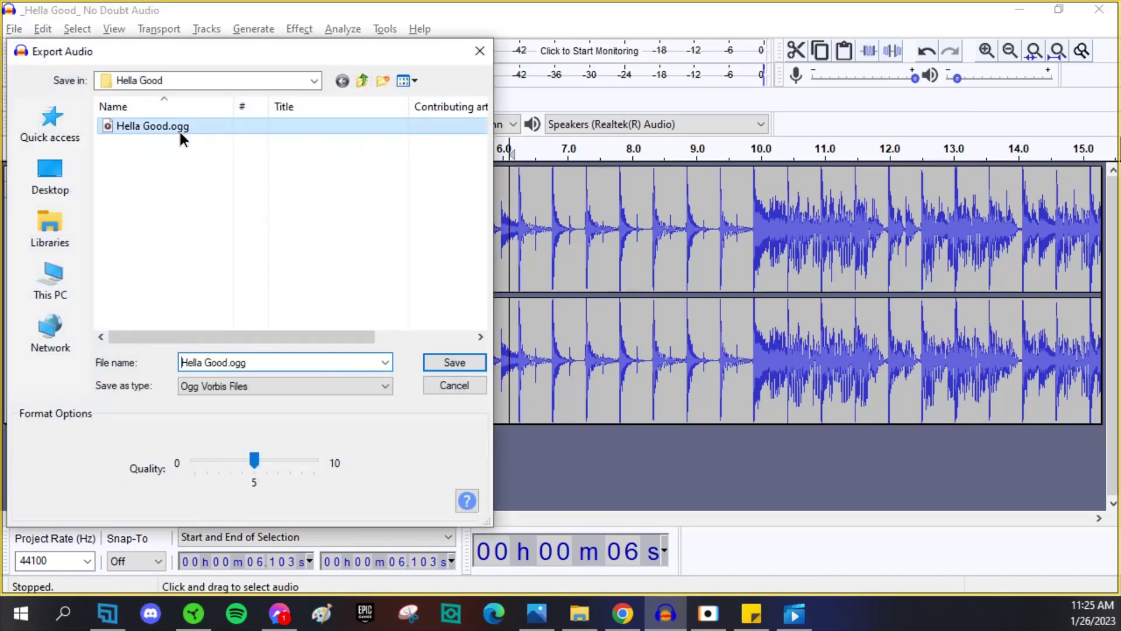
{"action": "double_click", "coordinate": [180, 132]}
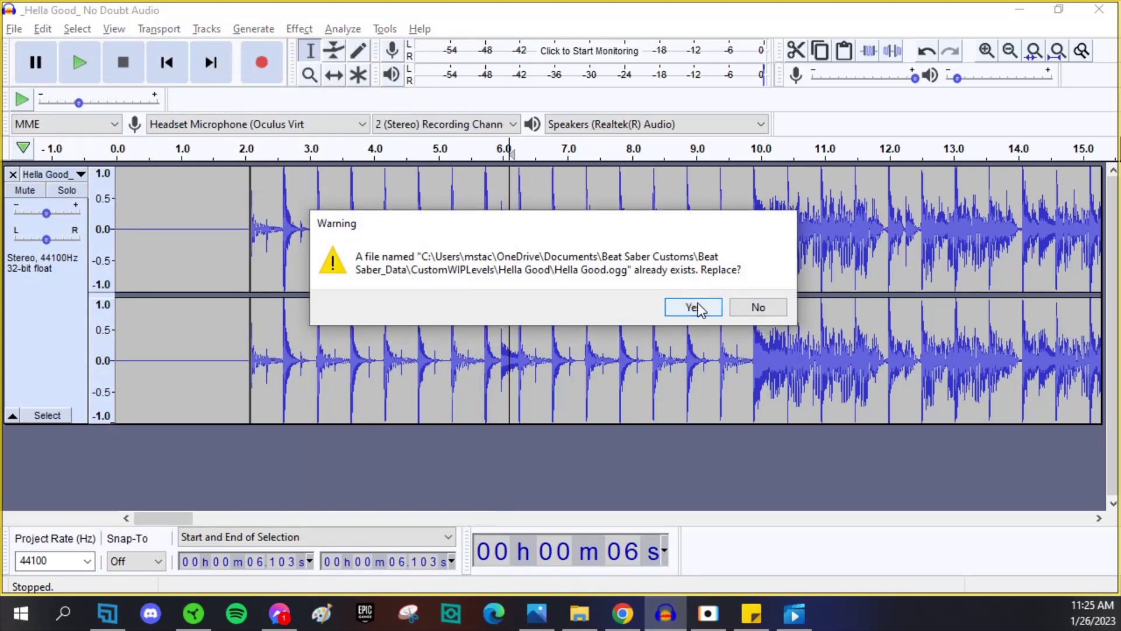
{"action": "left_click", "coordinate": [695, 308]}
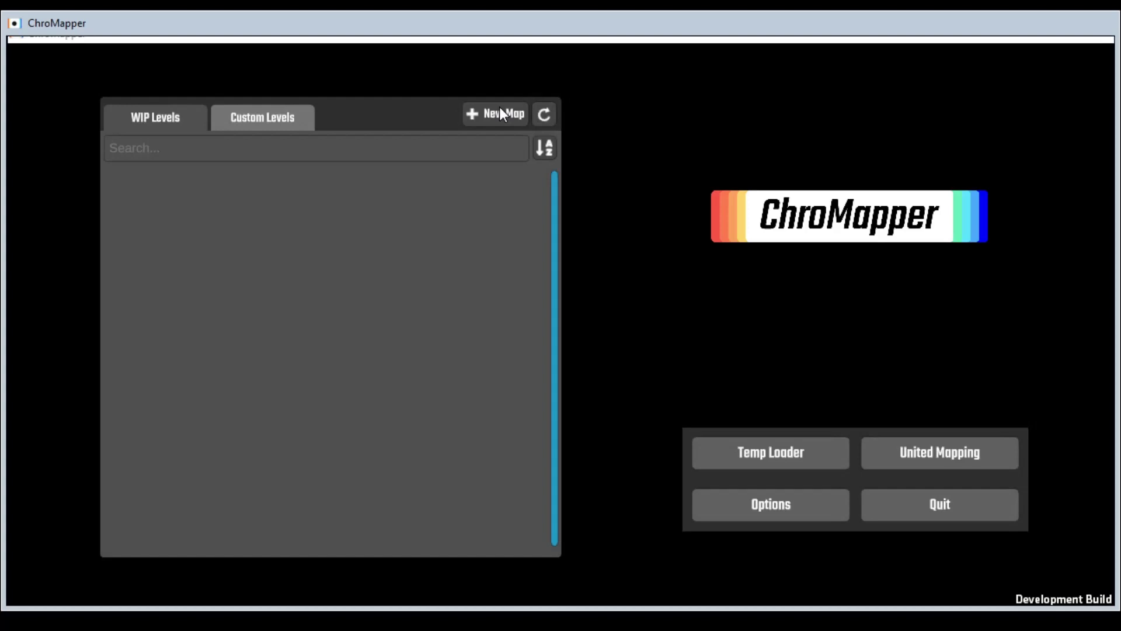
Start a new ChroMapper beatmap and submit 'Hella Good' as its name
{"action": "left_click", "coordinate": [500, 109]}
{"action": "type", "text": "H"}
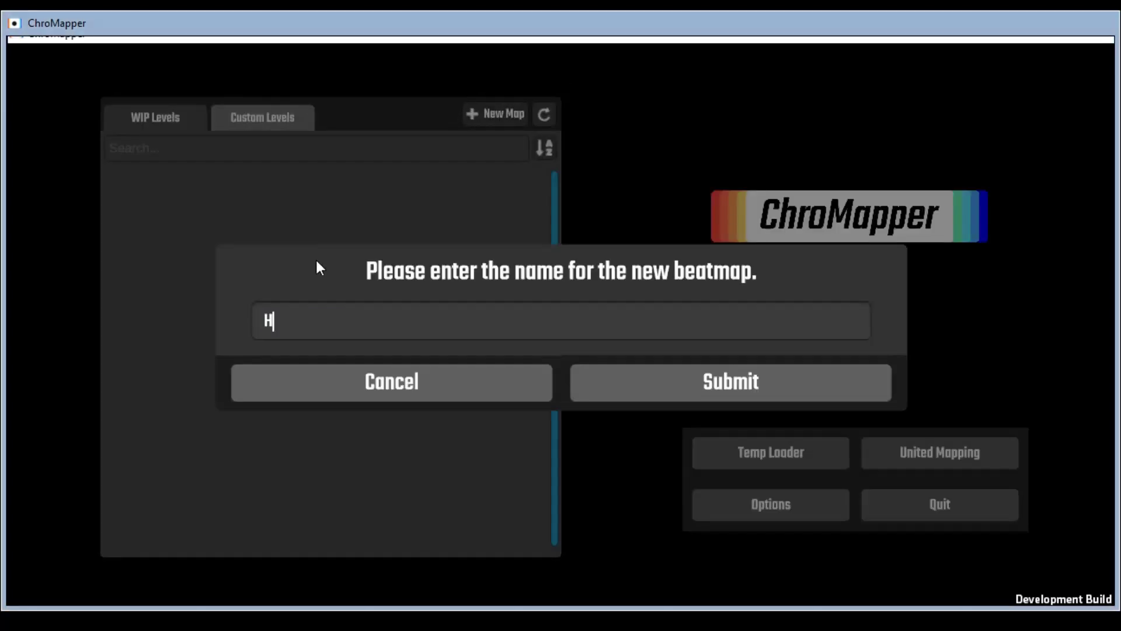
{"action": "type", "text": "ella Good"}
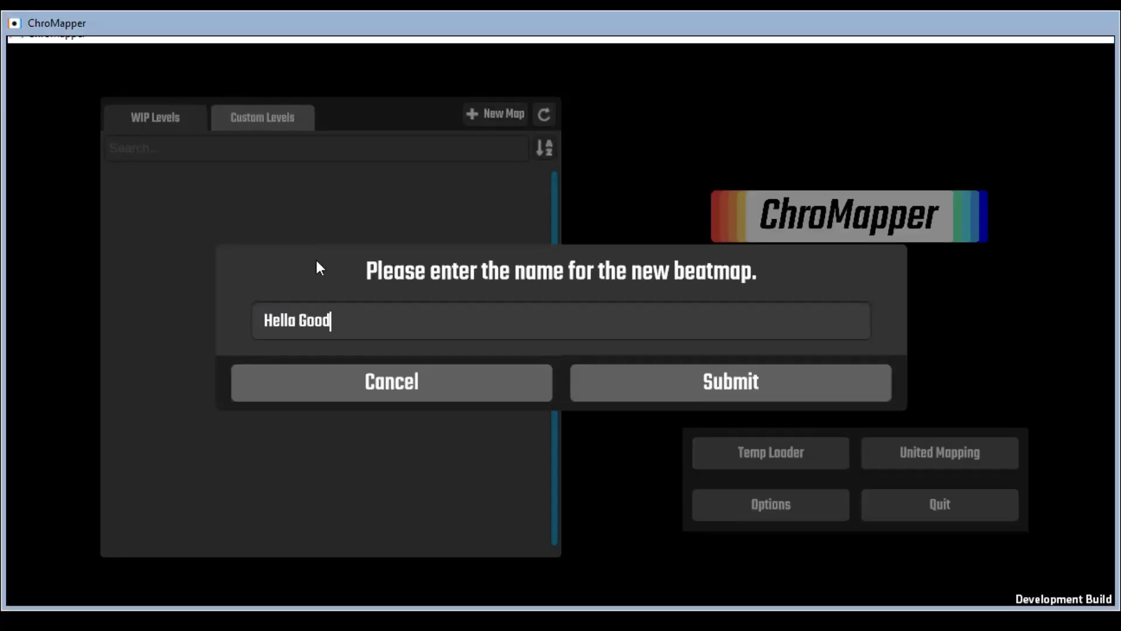
{"action": "left_click", "coordinate": [676, 378]}
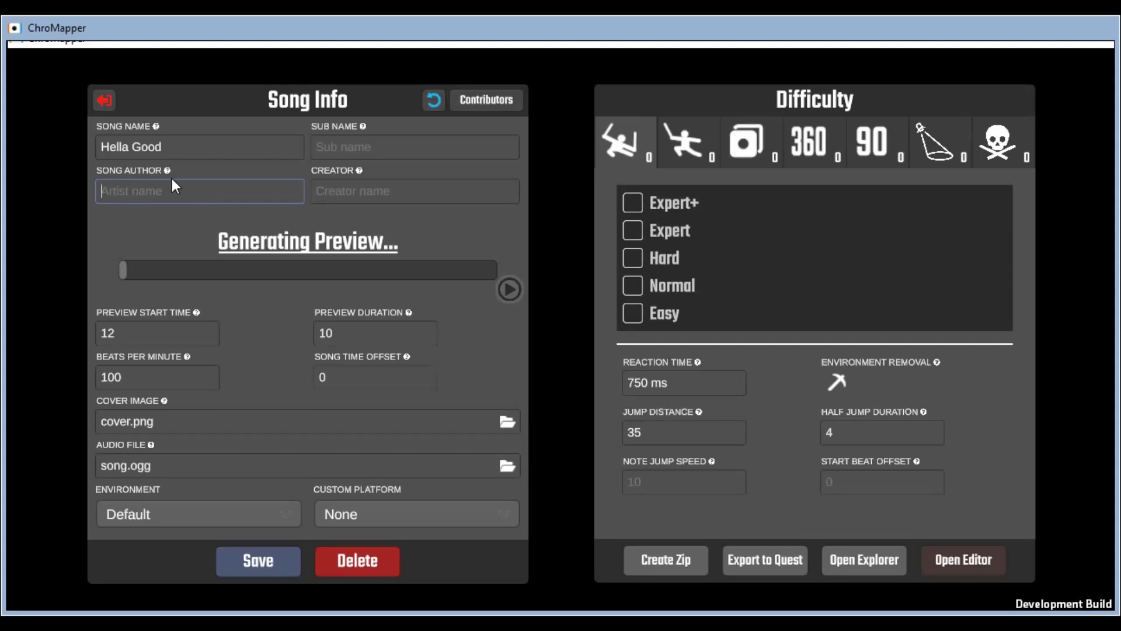
Enter 'No Doubt' as the song author and fill in the creator name
{"action": "type", "text": "No Dou"}
{"action": "key", "text": "Tab"}
{"action": "type", "text": "Bno"}
{"action": "key", "text": "BackSpace"}
{"action": "key", "text": "BackSpace"}
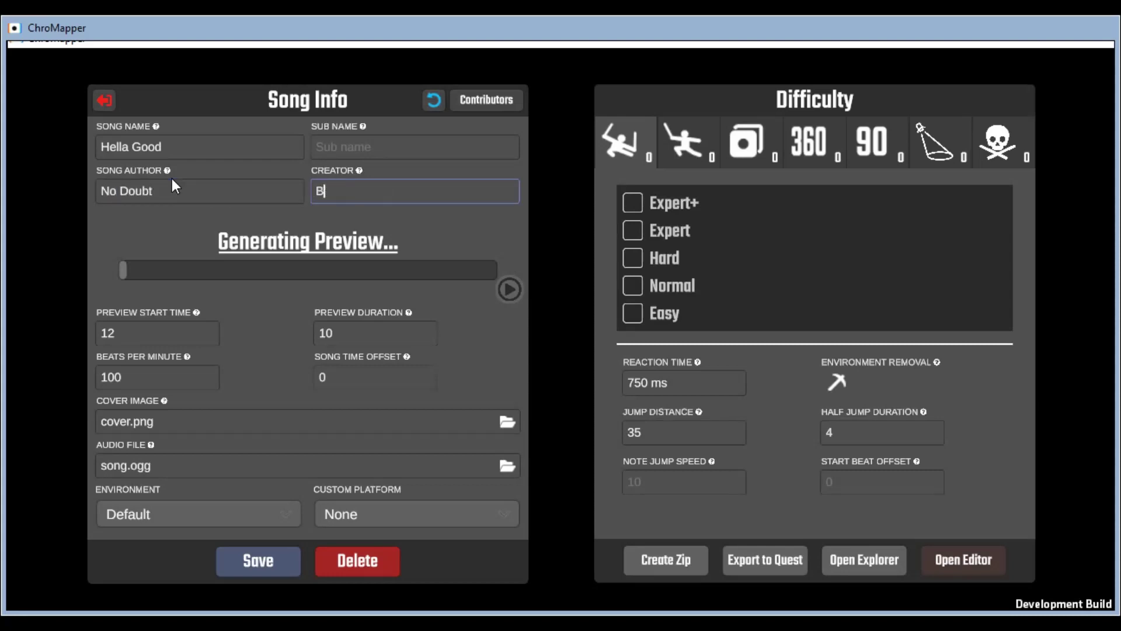
{"action": "type", "text": "ootsMegamix"}
Change the Beats Per Minute from 100 to 115.12
{"action": "left_click", "coordinate": [159, 369]}
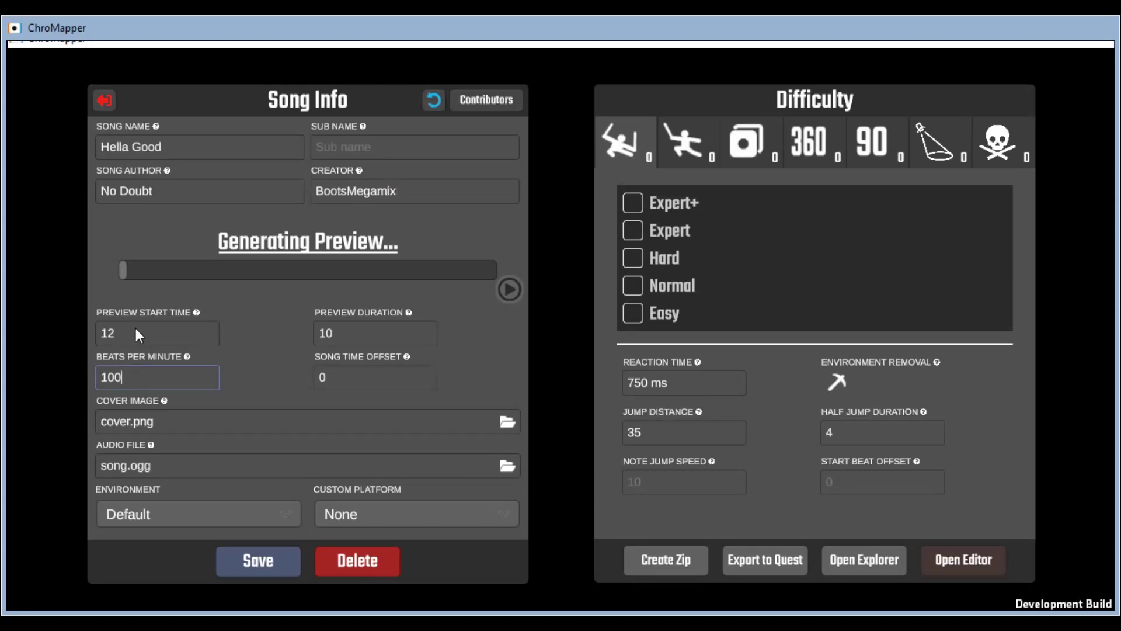
{"action": "key", "text": "BackSpace"}
{"action": "key", "text": "BackSpace"}
{"action": "type", "text": "15"}
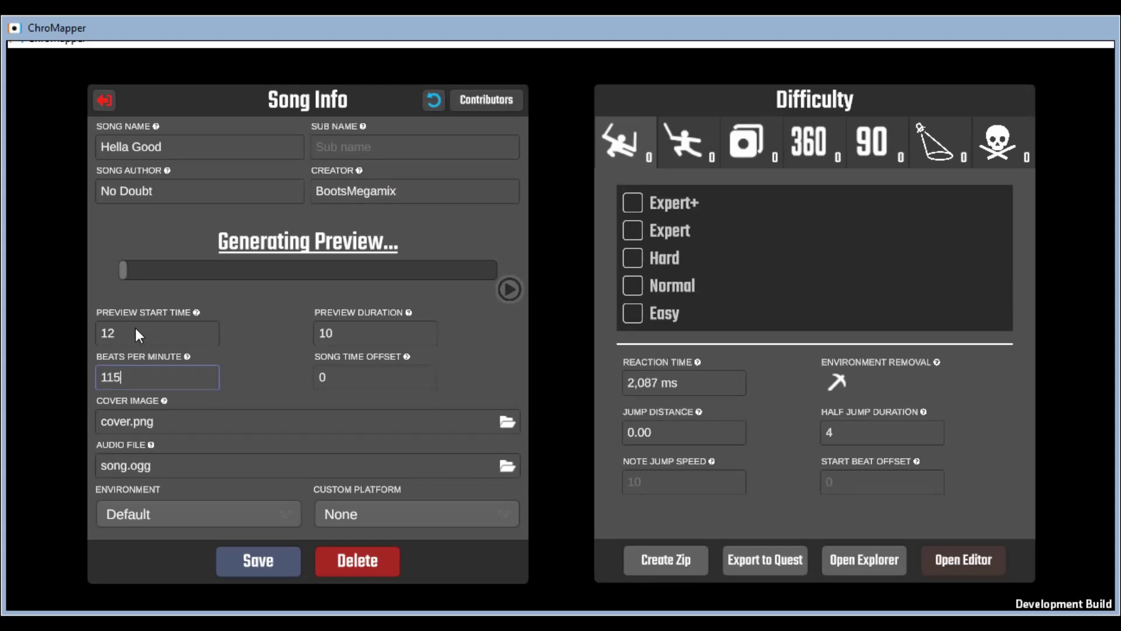
{"action": "type", "text": ".12"}
{"action": "key", "text": "Return"}
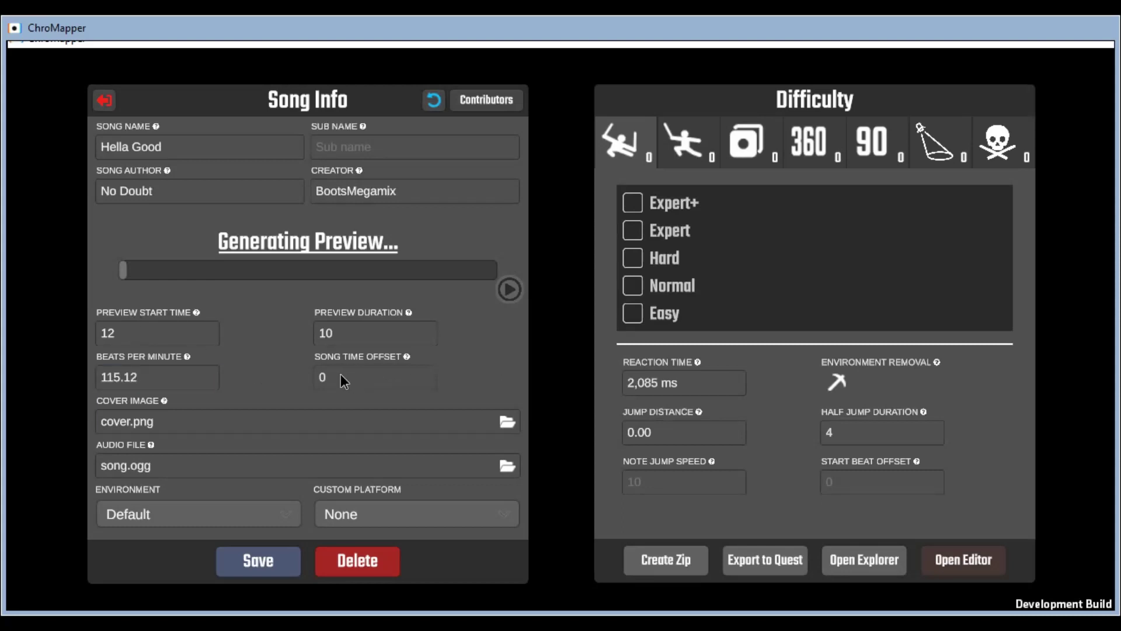
{"action": "mouse_move", "coordinate": [407, 355]}
Save the Hella Good song info with its cover image and Hella Good.ogg audio
{"action": "left_click", "coordinate": [261, 564]}
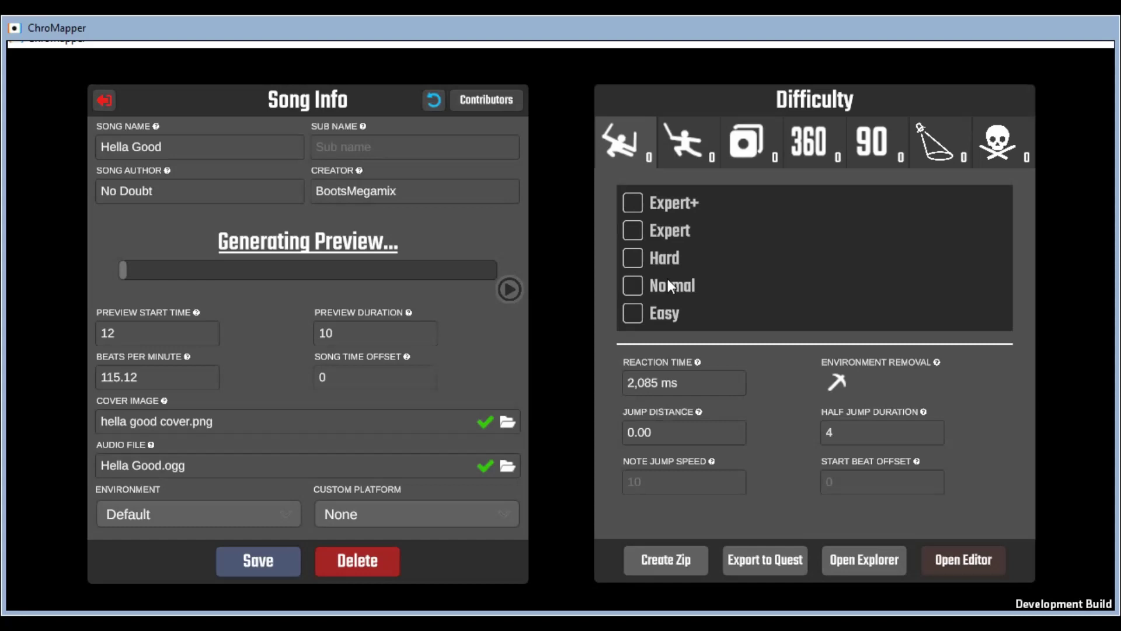
Add and save a Normal difficulty, then open it in the editor, saving pending changes
{"action": "left_click", "coordinate": [632, 285]}
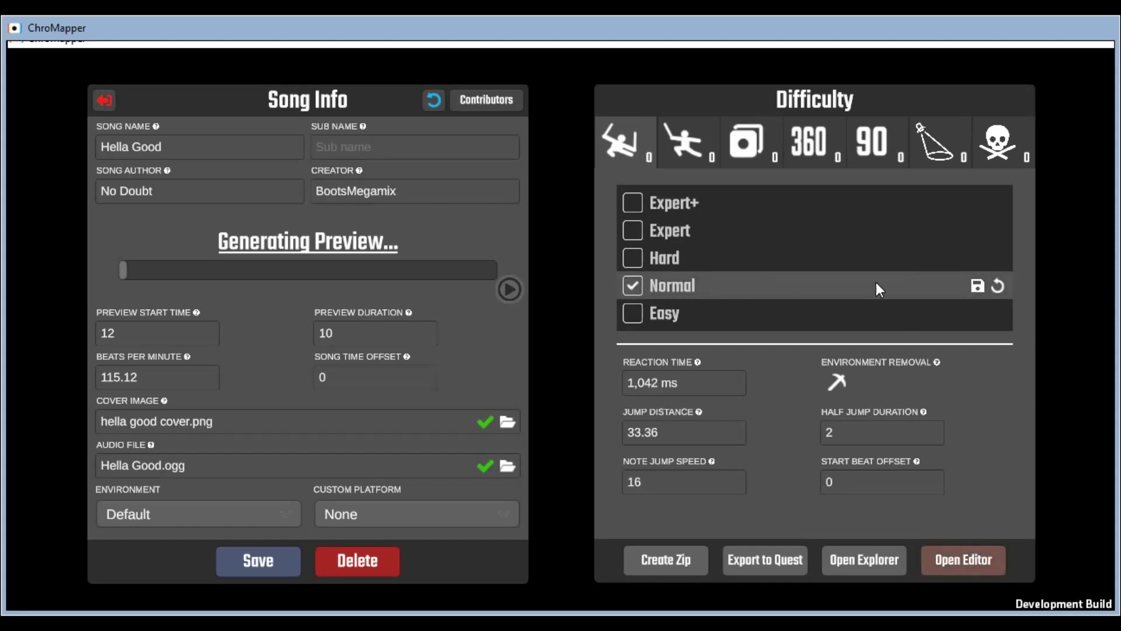
{"action": "left_click", "coordinate": [978, 285]}
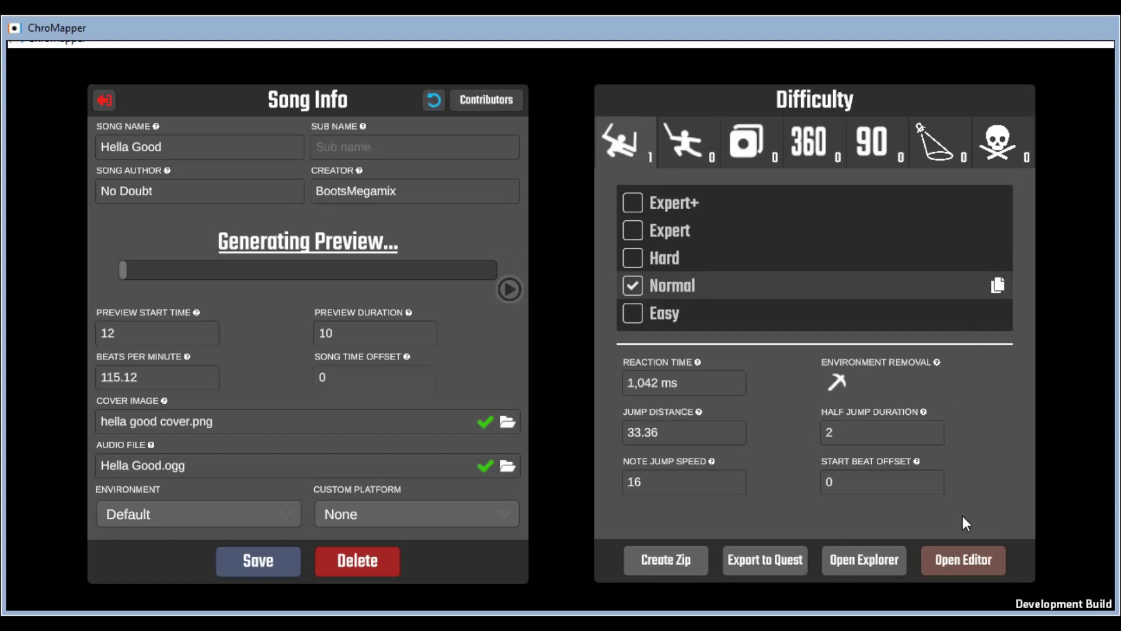
{"action": "left_click", "coordinate": [975, 549]}
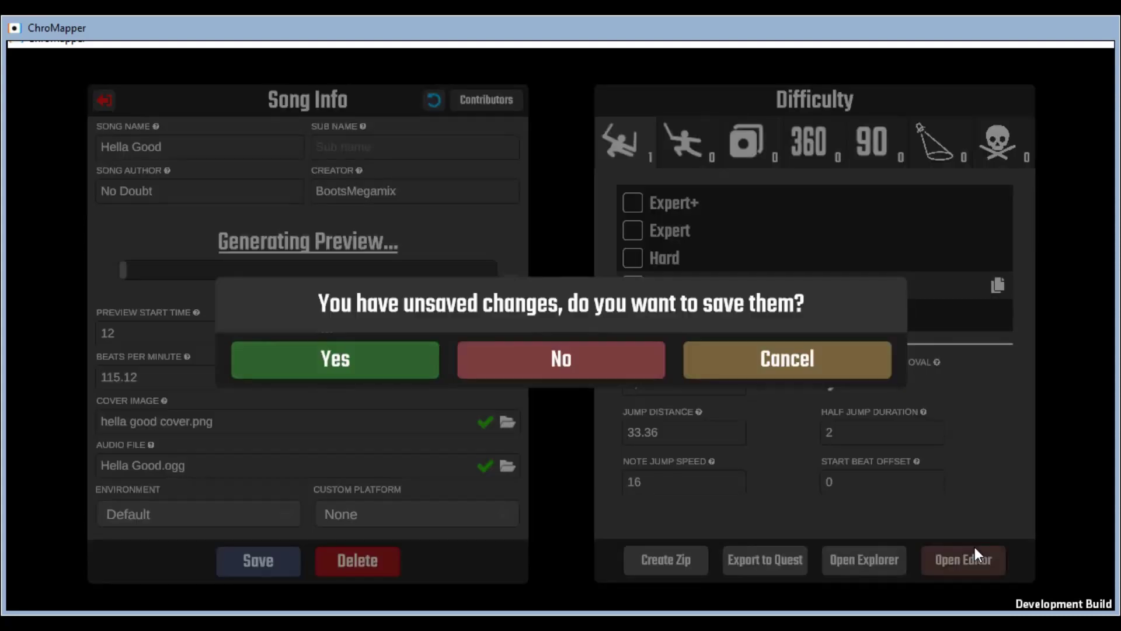
{"action": "left_click", "coordinate": [338, 348]}
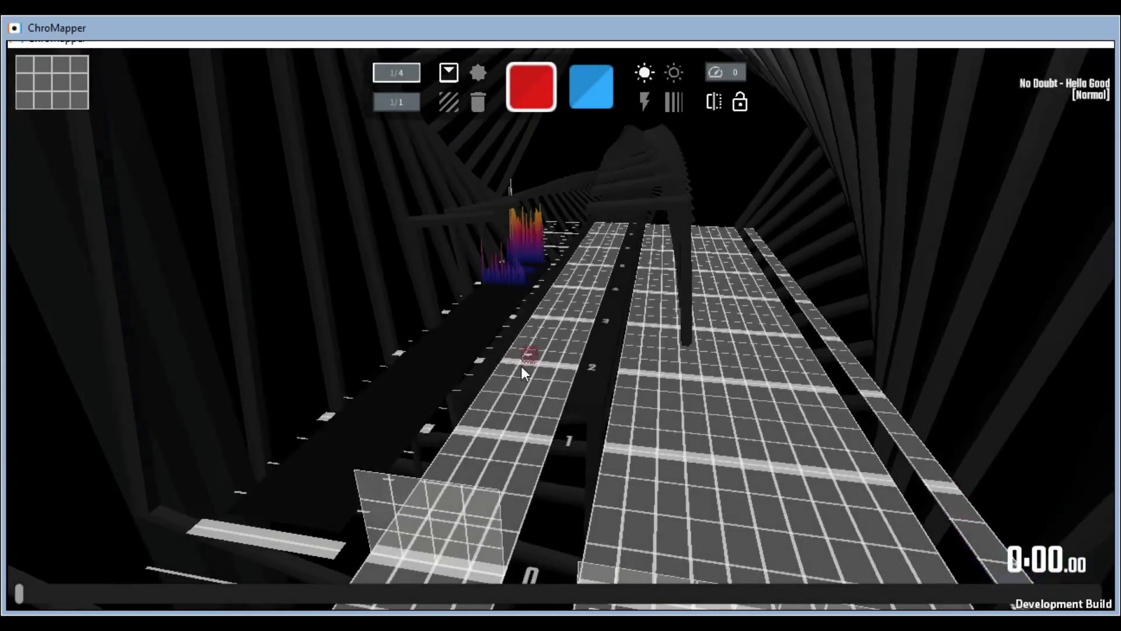
Place the first red note near beat 4 of the Normal map
{"action": "scroll", "coordinate": [532, 272], "scroll_direction": "up", "scroll_amount": 12}
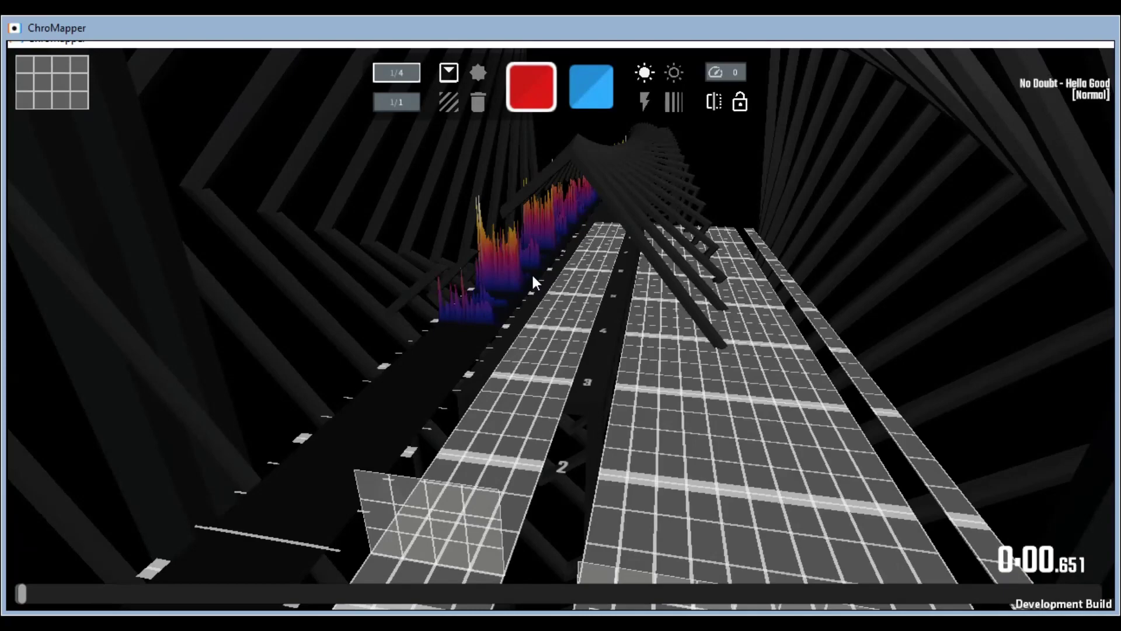
{"action": "scroll", "coordinate": [529, 276], "scroll_direction": "up", "scroll_amount": 3}
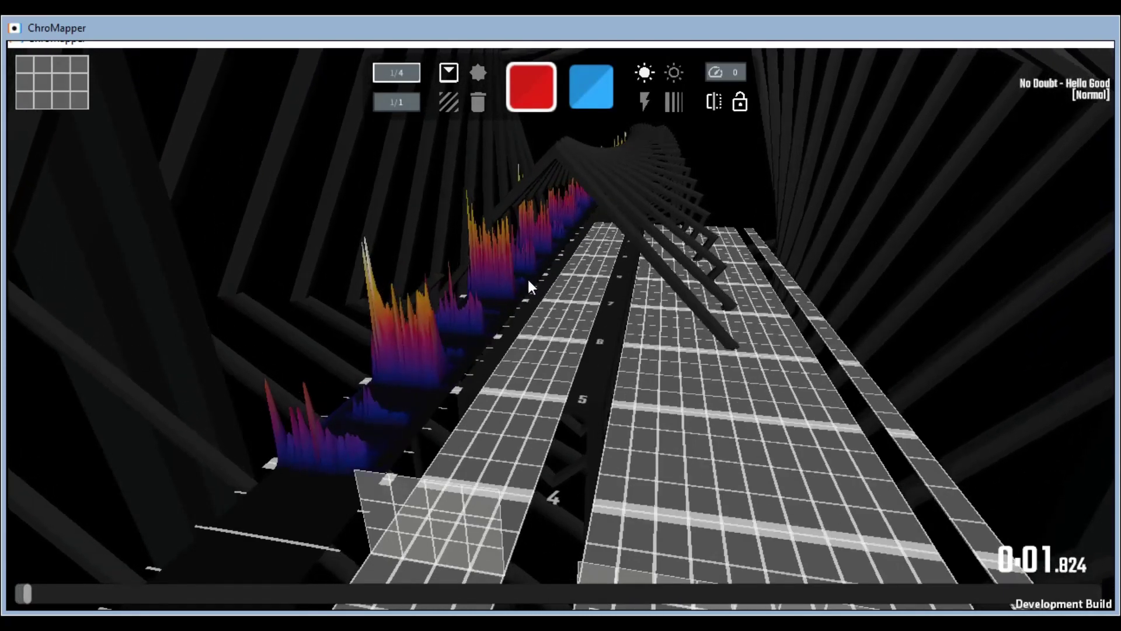
{"action": "scroll", "coordinate": [531, 293], "scroll_direction": "up", "scroll_amount": 1}
{"action": "scroll", "coordinate": [534, 295], "scroll_direction": "up", "scroll_amount": 3}
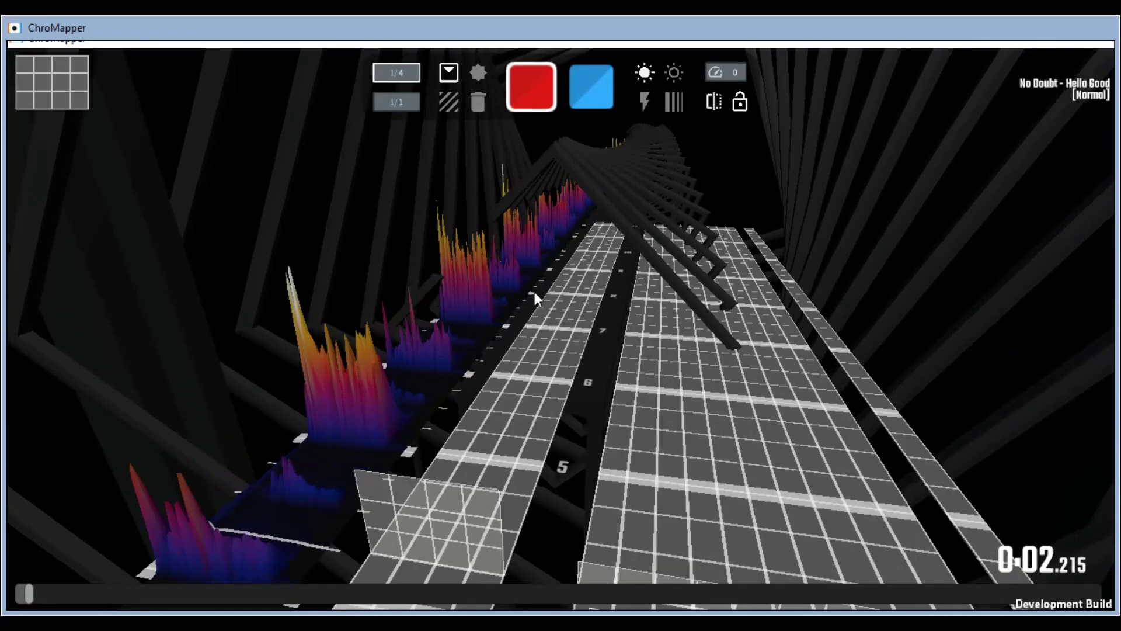
{"action": "scroll", "coordinate": [537, 297], "scroll_direction": "down", "scroll_amount": 19}
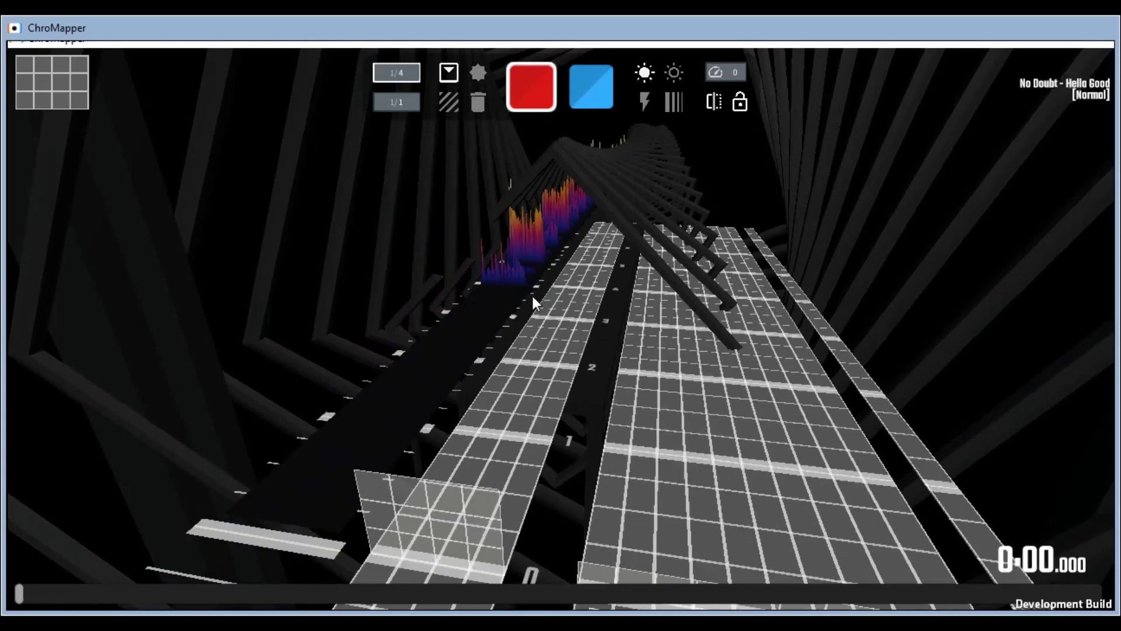
{"action": "scroll", "coordinate": [533, 301], "scroll_direction": "up", "scroll_amount": 6}
{"action": "scroll", "coordinate": [531, 293], "scroll_direction": "up", "scroll_amount": 13}
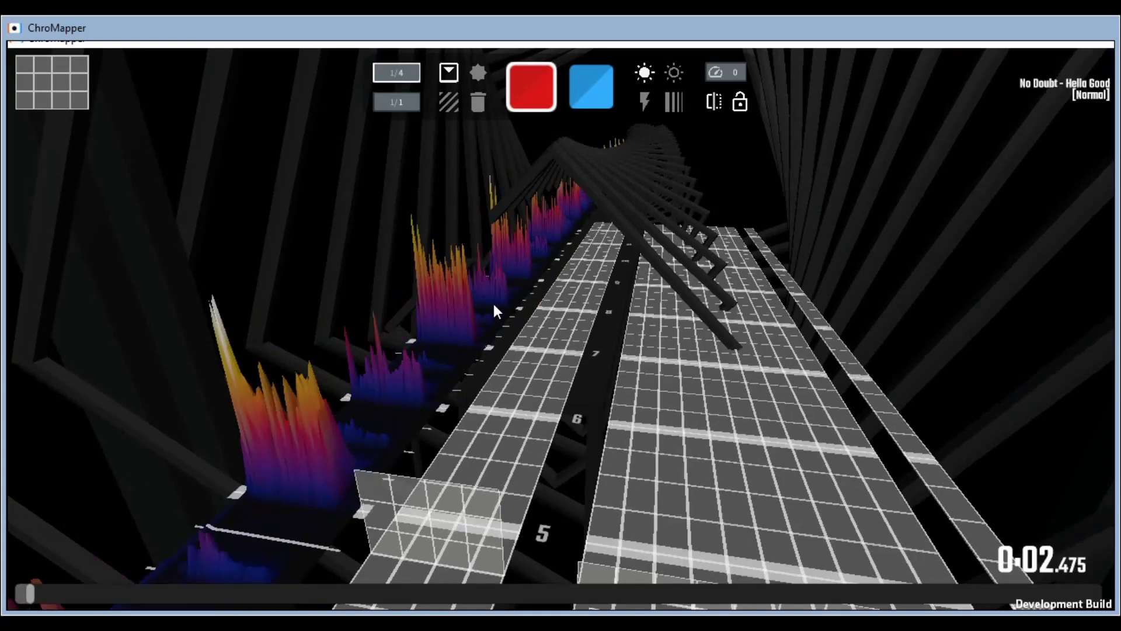
{"action": "scroll", "coordinate": [496, 312], "scroll_direction": "down", "scroll_amount": 6}
{"action": "scroll", "coordinate": [494, 307], "scroll_direction": "down", "scroll_amount": 8}
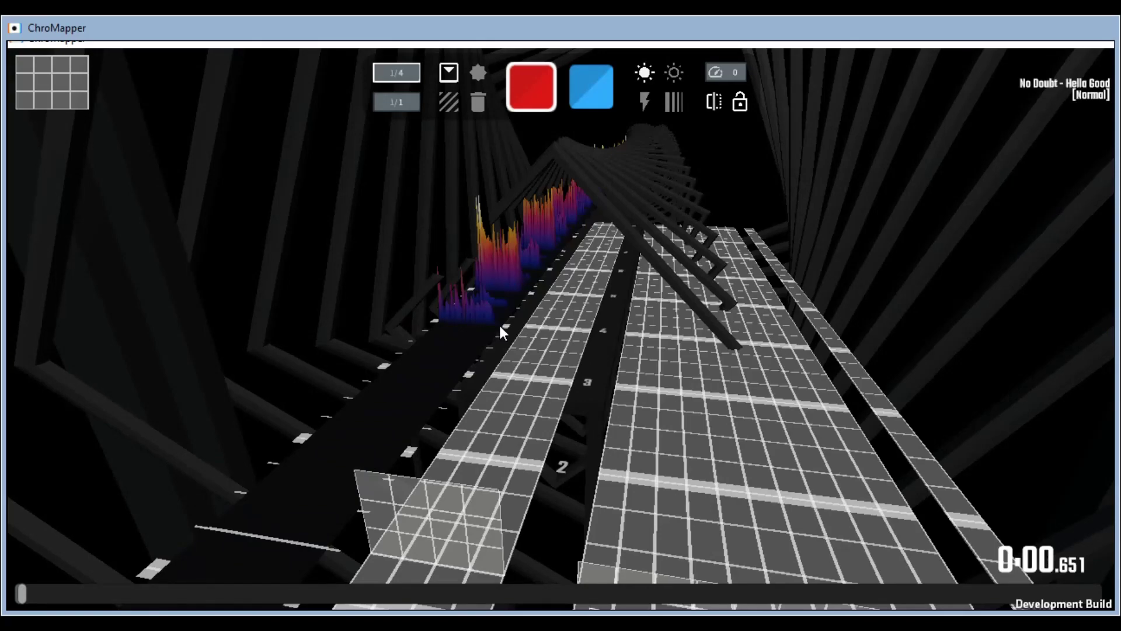
{"action": "scroll", "coordinate": [514, 339], "scroll_direction": "down", "scroll_amount": 5}
{"action": "scroll", "coordinate": [533, 355], "scroll_direction": "up", "scroll_amount": 11}
{"action": "scroll", "coordinate": [502, 391], "scroll_direction": "up", "scroll_amount": 3}
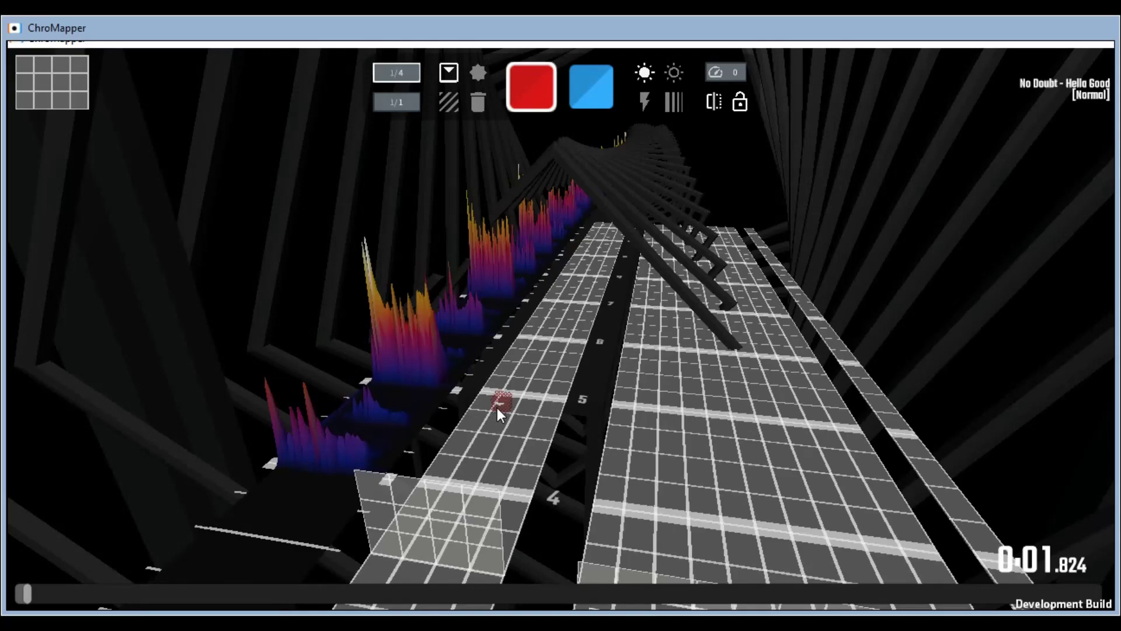
{"action": "scroll", "coordinate": [420, 460], "scroll_direction": "down", "scroll_amount": 1}
{"action": "left_click", "coordinate": [447, 451]}
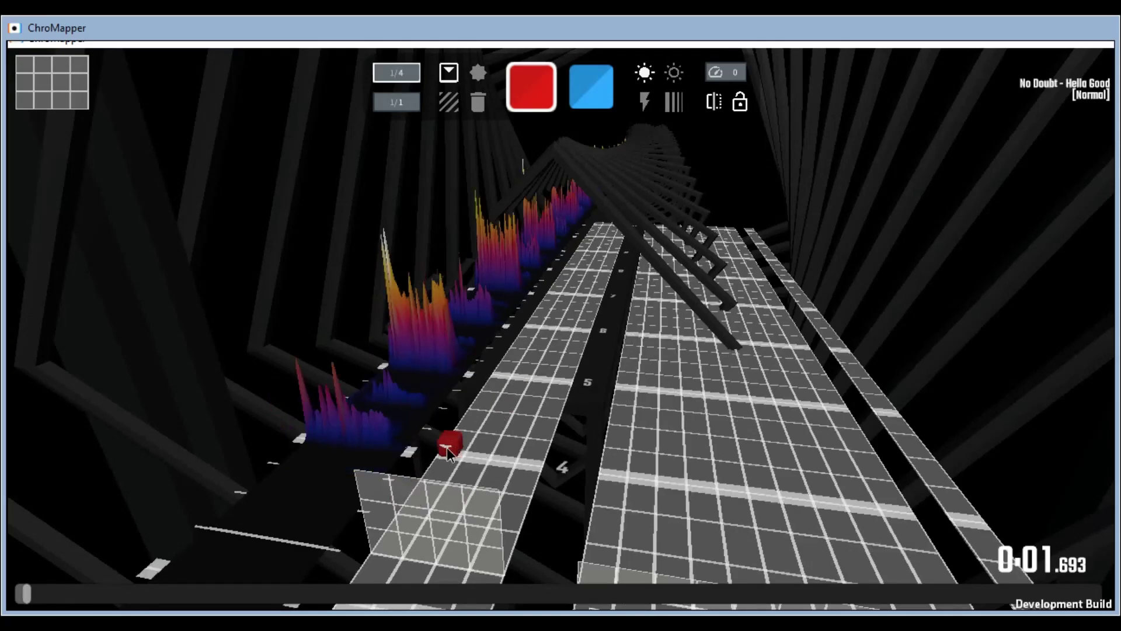
Add red notes on the following beats, including beats 11, 12, 13, 15, 16 and 17
{"action": "scroll", "coordinate": [515, 336], "scroll_direction": "up", "scroll_amount": 4}
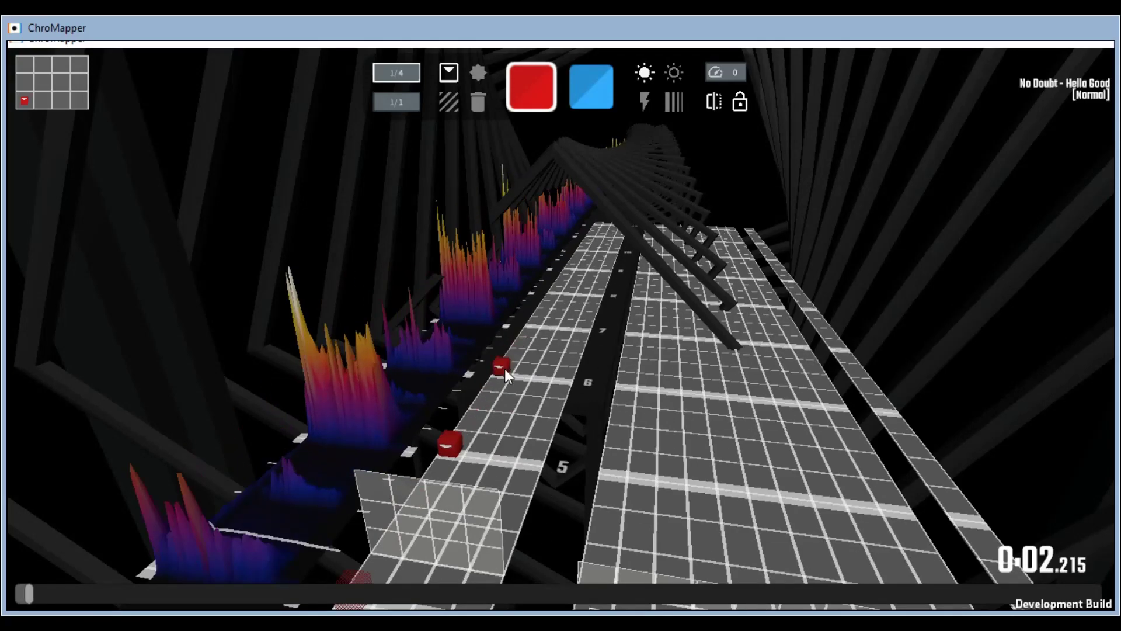
{"action": "scroll", "coordinate": [507, 362], "scroll_direction": "up", "scroll_amount": 4}
{"action": "scroll", "coordinate": [501, 367], "scroll_direction": "up", "scroll_amount": 5}
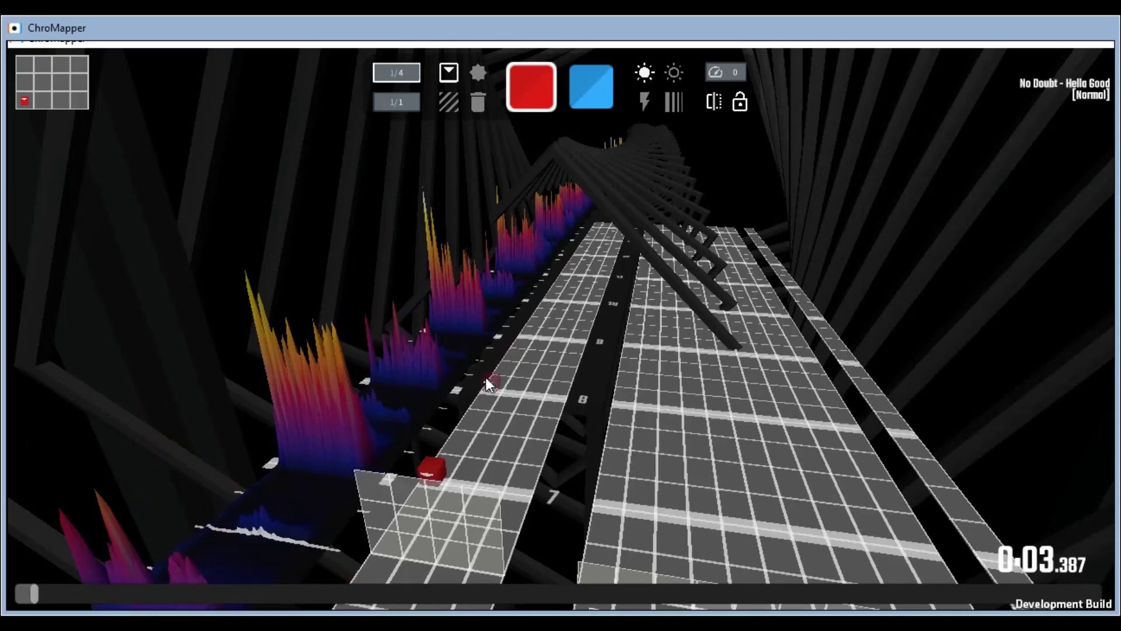
{"action": "scroll", "coordinate": [496, 379], "scroll_direction": "up", "scroll_amount": 4}
{"action": "left_click", "coordinate": [489, 379]}
{"action": "scroll", "coordinate": [490, 378], "scroll_direction": "up", "scroll_amount": 4}
{"action": "left_click", "coordinate": [490, 378]}
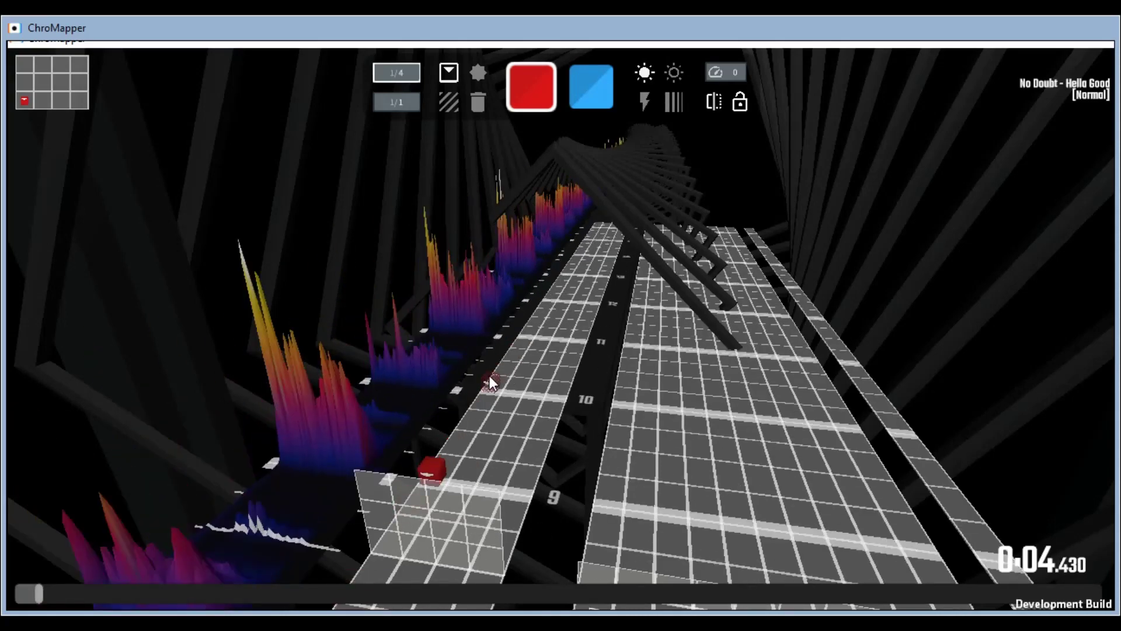
{"action": "scroll", "coordinate": [497, 364], "scroll_direction": "up", "scroll_amount": 3}
{"action": "left_click", "coordinate": [493, 370]}
{"action": "scroll", "coordinate": [503, 353], "scroll_direction": "up", "scroll_amount": 3}
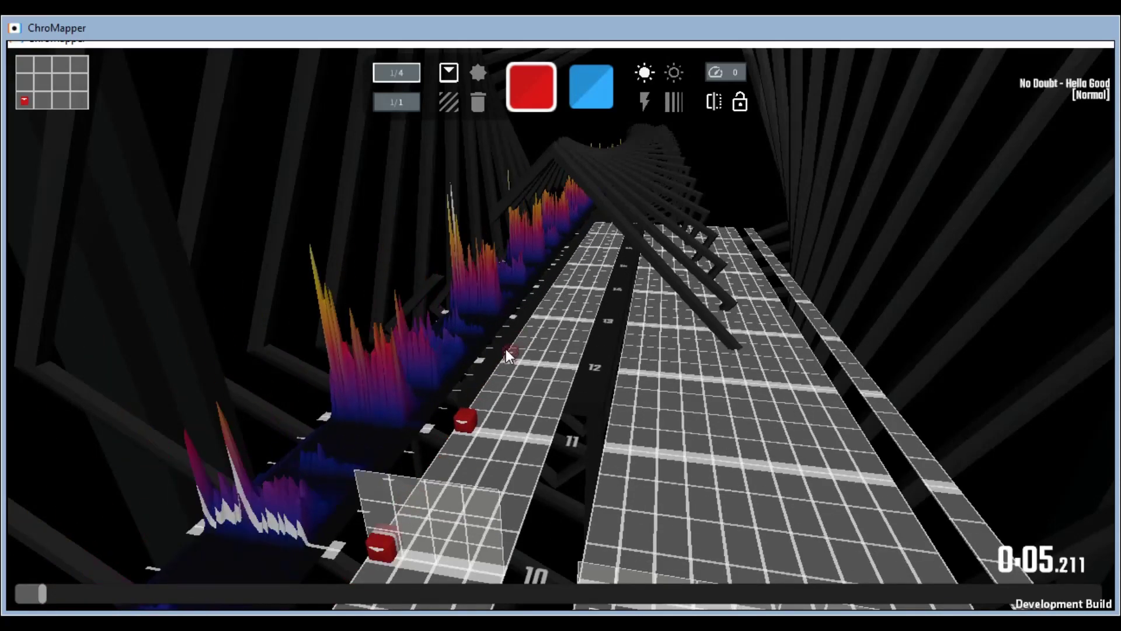
{"action": "left_click", "coordinate": [510, 355]}
{"action": "scroll", "coordinate": [510, 350], "scroll_direction": "up", "scroll_amount": 3}
{"action": "left_click", "coordinate": [513, 347]}
{"action": "scroll", "coordinate": [516, 353], "scroll_direction": "up", "scroll_amount": 4}
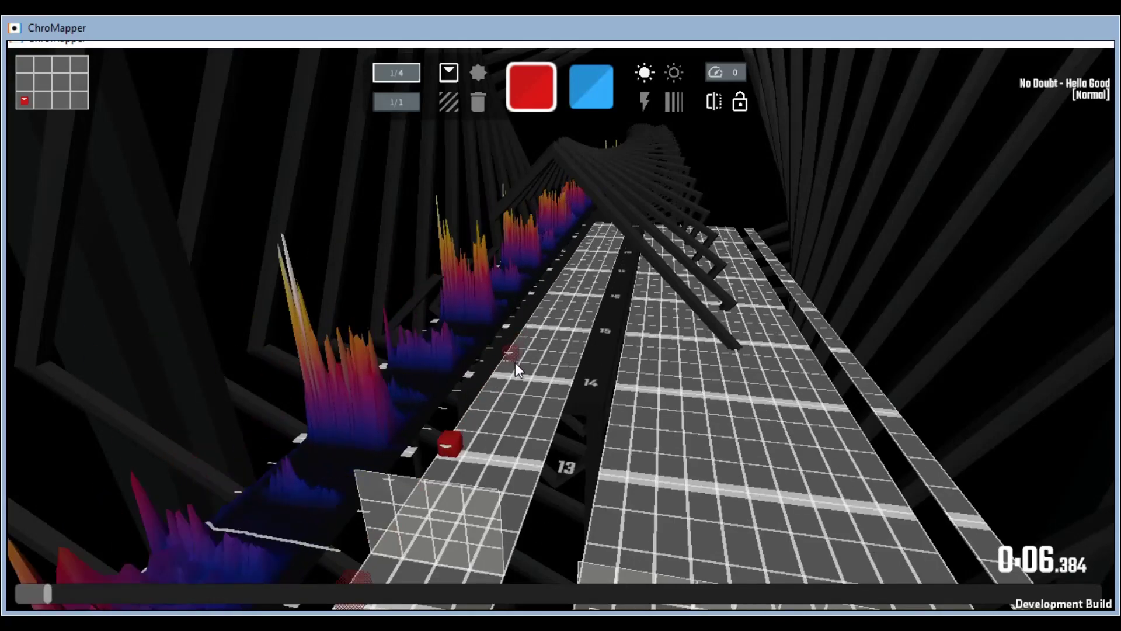
{"action": "left_click", "coordinate": [528, 317]}
{"action": "scroll", "coordinate": [528, 318], "scroll_direction": "up", "scroll_amount": 3}
{"action": "left_click", "coordinate": [525, 331]}
{"action": "scroll", "coordinate": [514, 356], "scroll_direction": "up", "scroll_amount": 3}
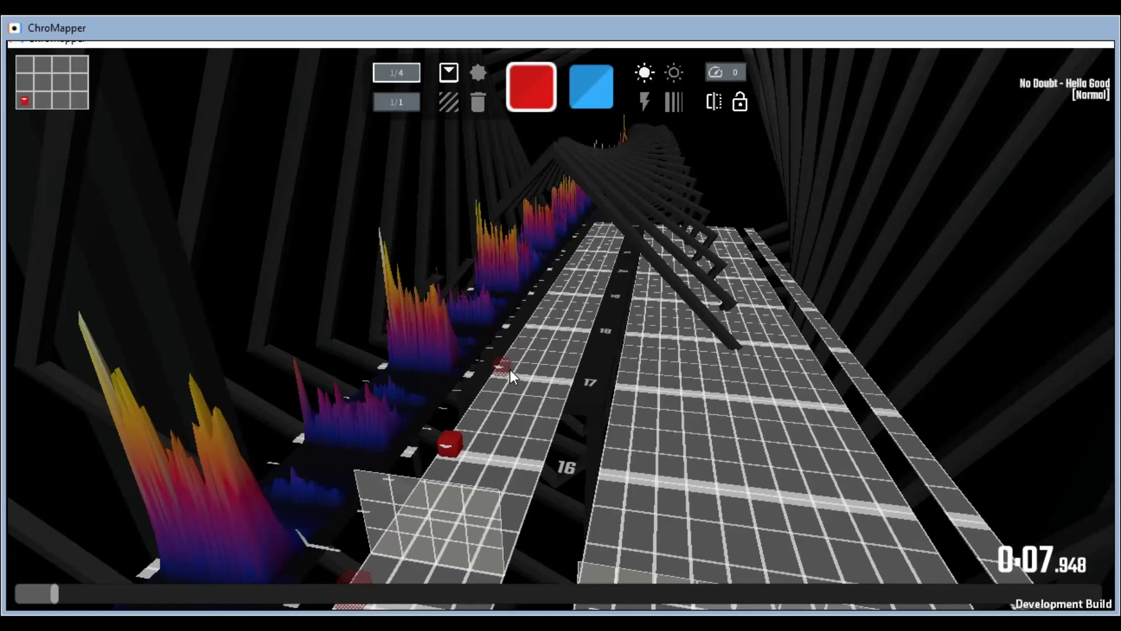
{"action": "left_click", "coordinate": [509, 370]}
{"action": "scroll", "coordinate": [514, 359], "scroll_direction": "down", "scroll_amount": 20}
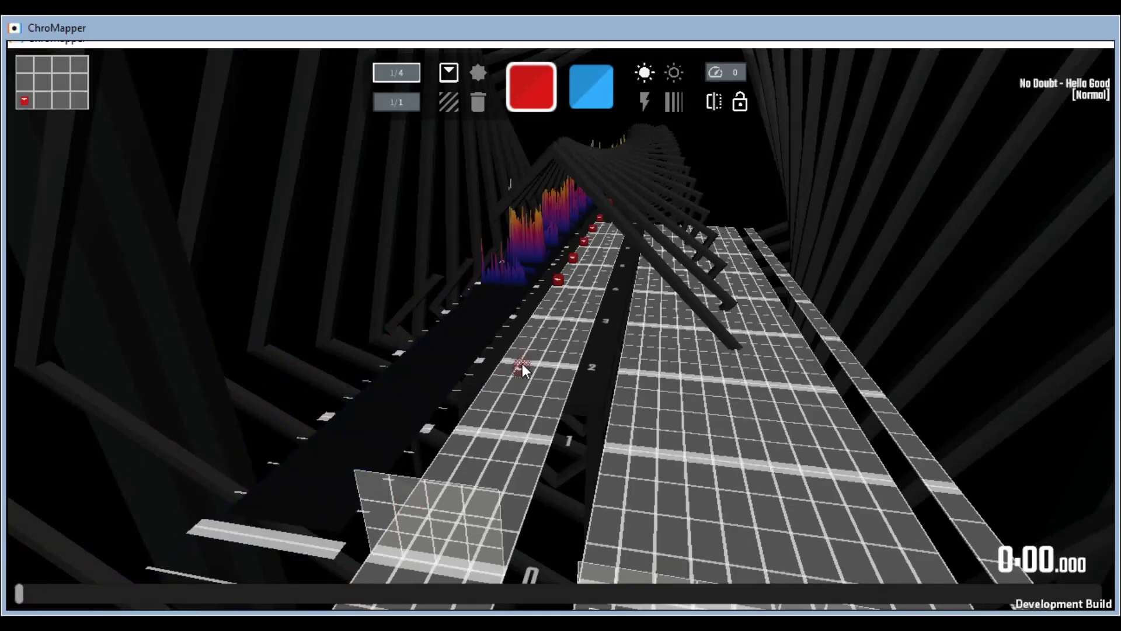
{"action": "key", "text": "space"}
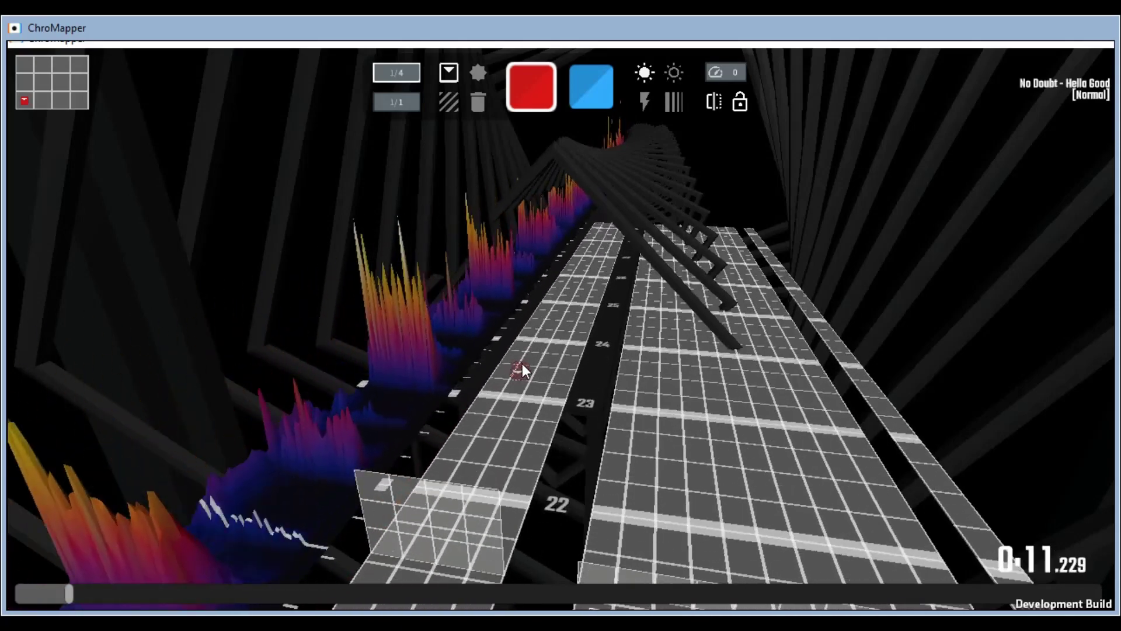
{"action": "key", "text": "space"}
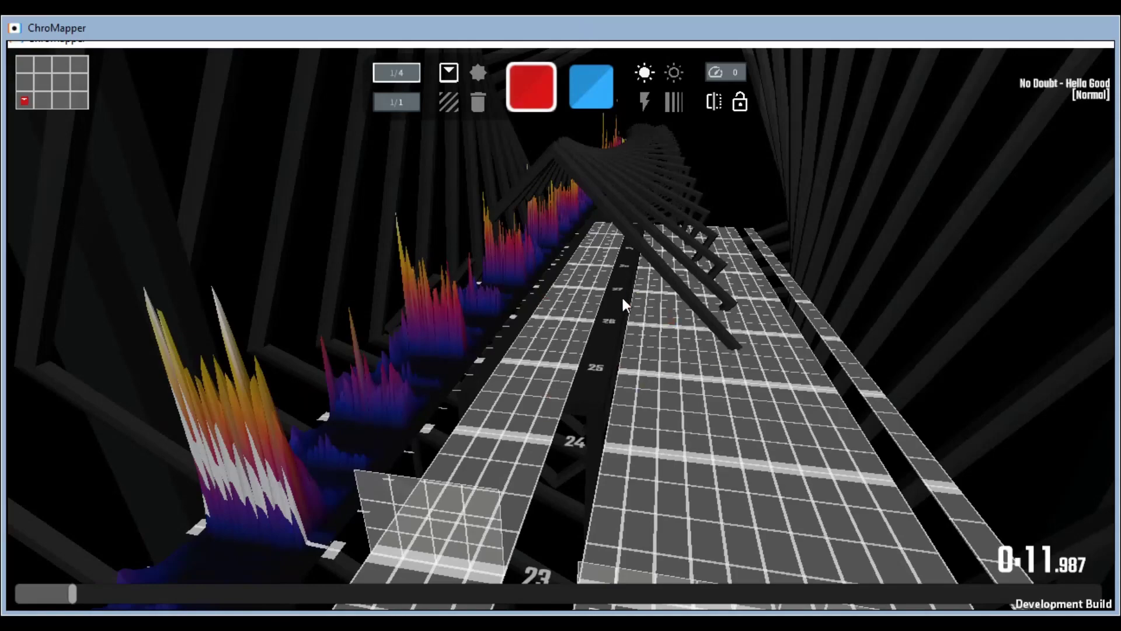
{"action": "scroll", "coordinate": [621, 298], "scroll_direction": "up", "scroll_amount": 12}
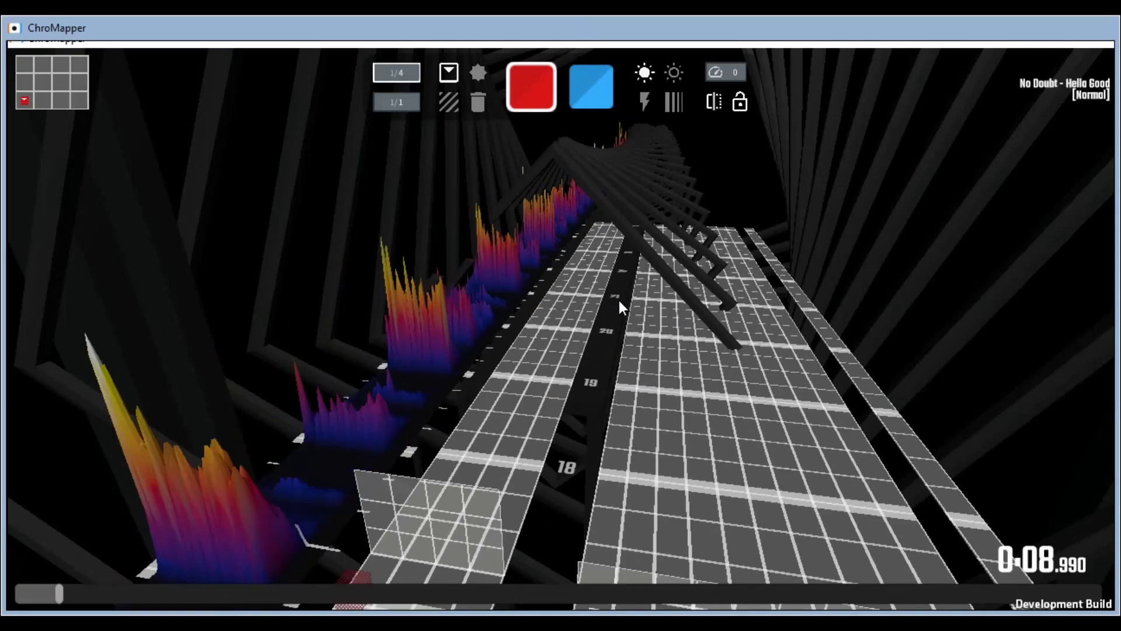
{"action": "scroll", "coordinate": [619, 300], "scroll_direction": "up", "scroll_amount": 20}
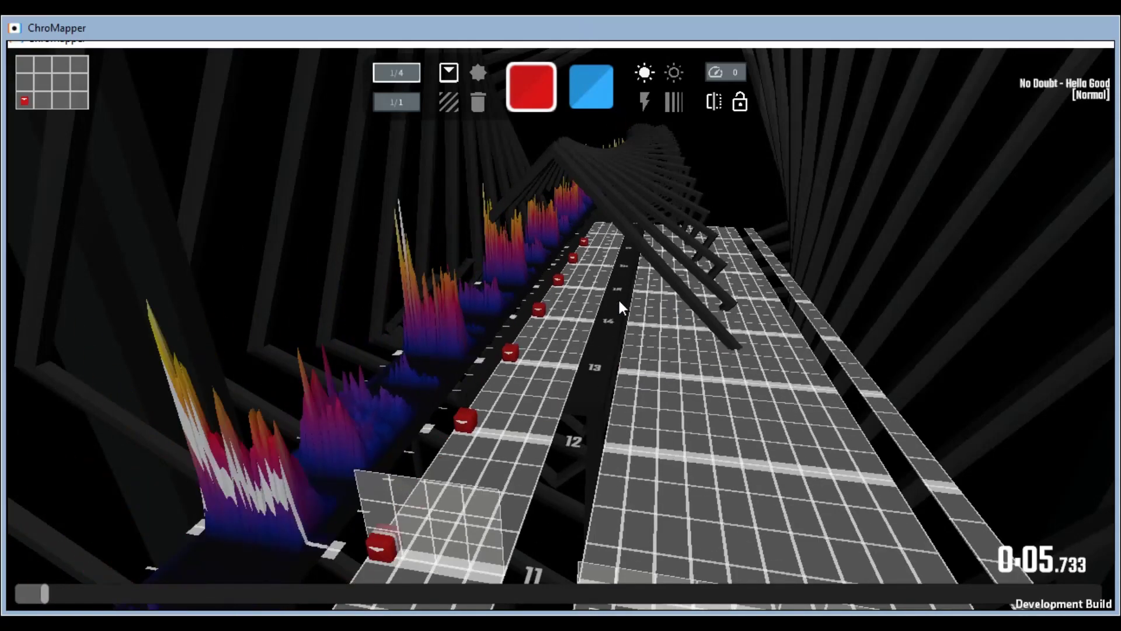
{"action": "scroll", "coordinate": [616, 302], "scroll_direction": "up", "scroll_amount": 10}
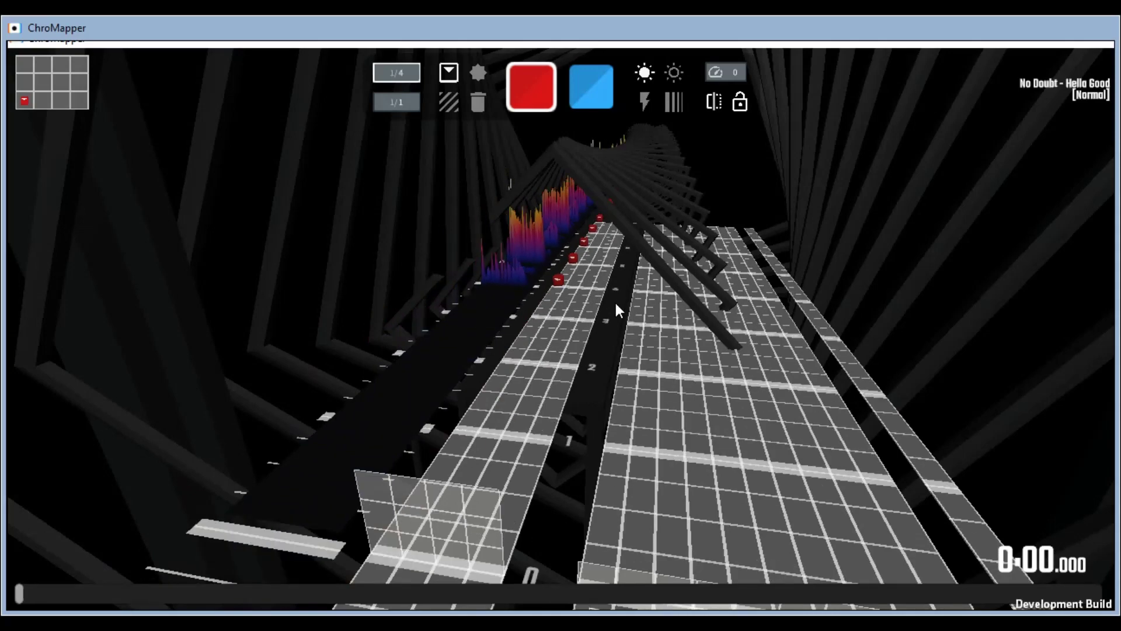
{"action": "scroll", "coordinate": [614, 300], "scroll_direction": "down", "scroll_amount": 10}
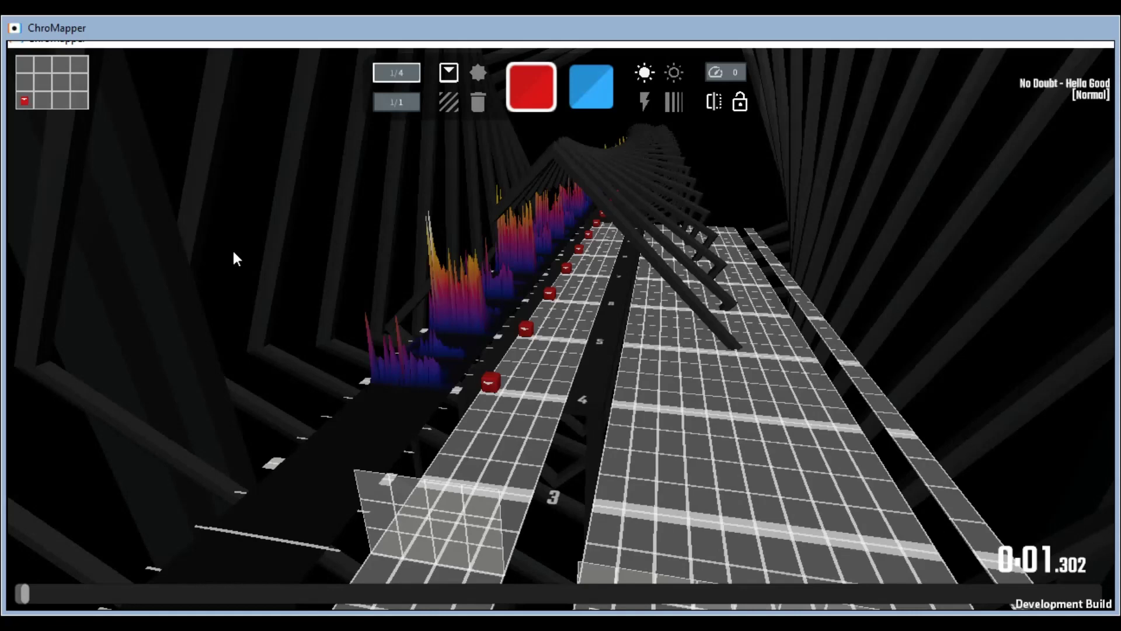
{"action": "scroll", "coordinate": [285, 243], "scroll_direction": "up", "scroll_amount": 6}
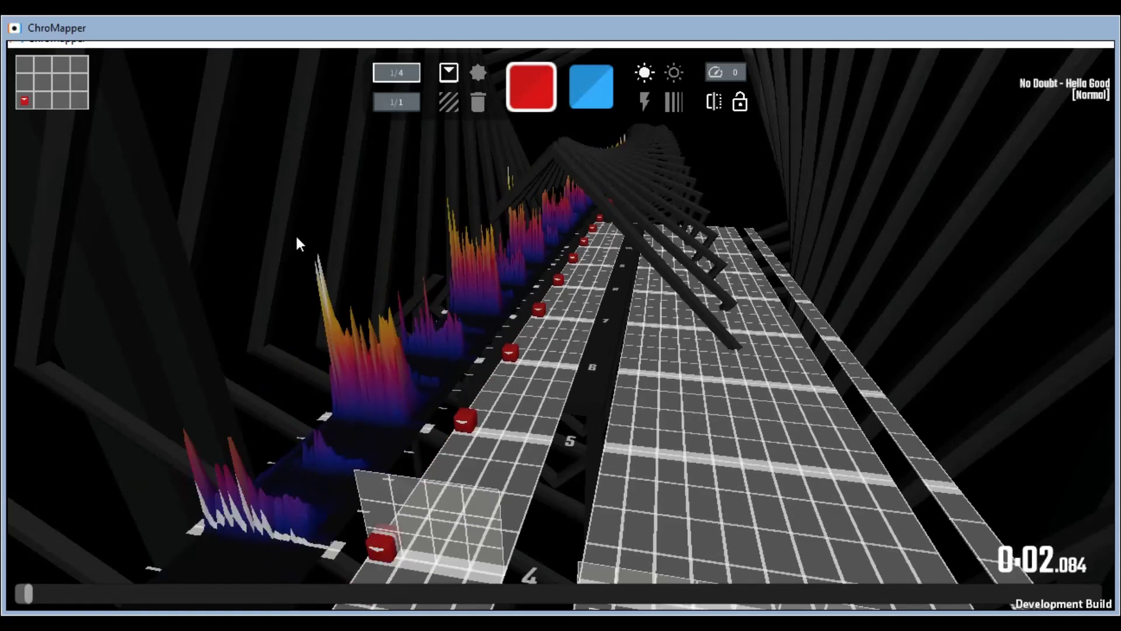